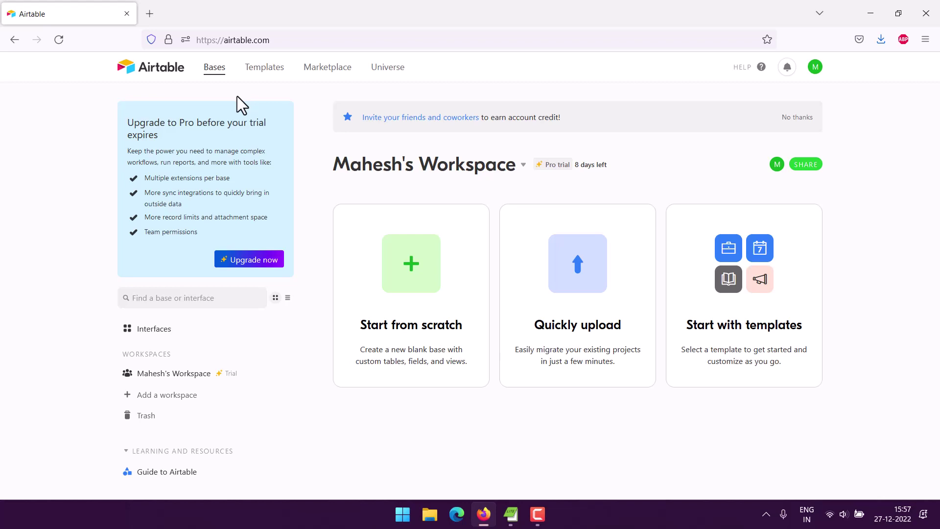
Step: Create a new blank base from scratch on the Airtable home page
left_click(401, 267)
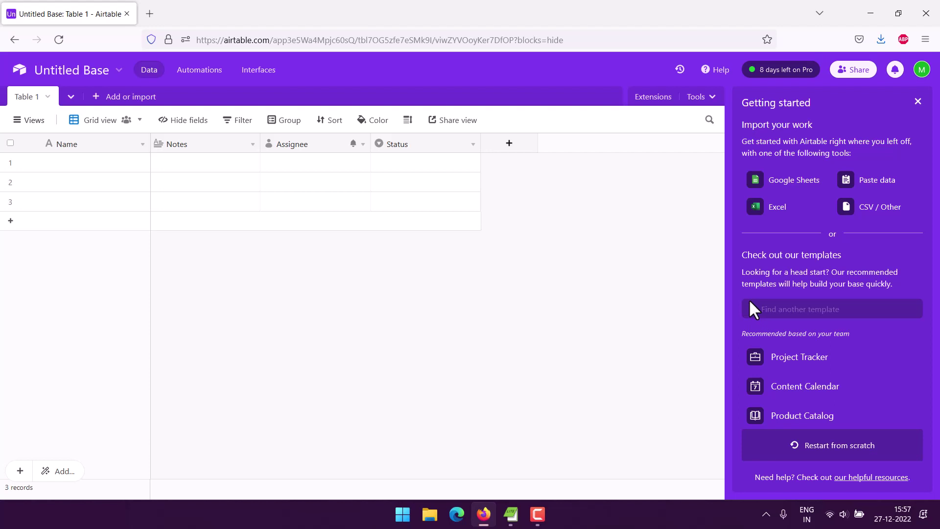
Step: Delete the Status, Assignee and Notes fields from Table 1
left_click(473, 144)
scroll(417, 426, "down", 1)
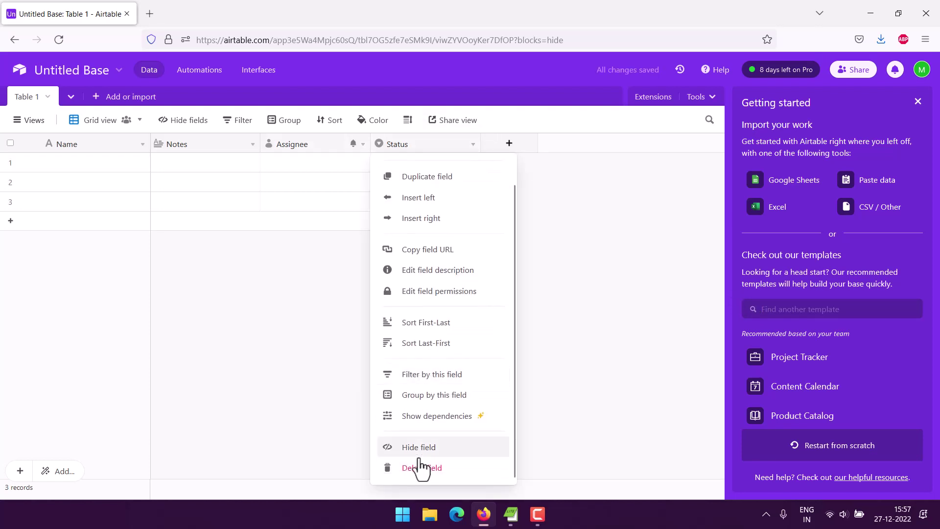
left_click(418, 468)
left_click(363, 144)
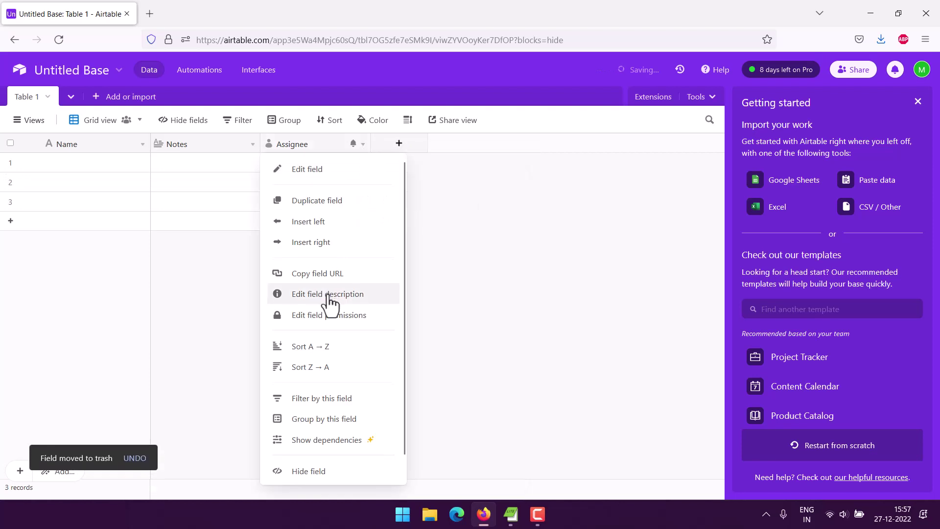
scroll(294, 441, "down", 1)
left_click(299, 468)
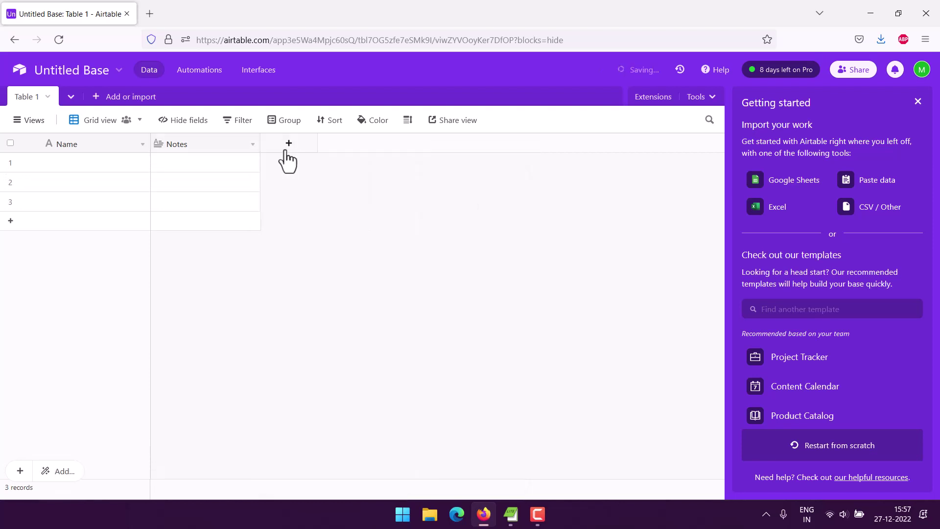
left_click(253, 144)
scroll(203, 427, "down", 1)
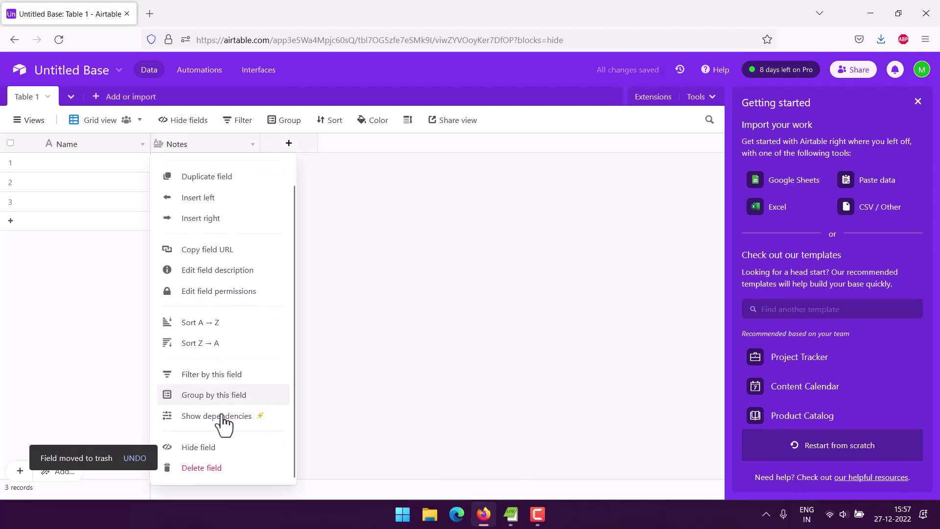
left_click(218, 471)
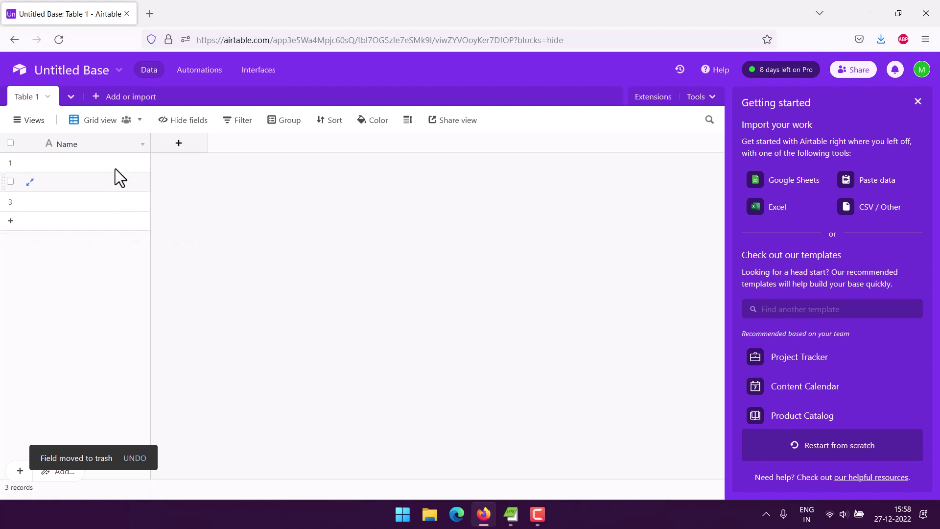
Step: Change the Name field's type to Date with the European date format
left_click(143, 145)
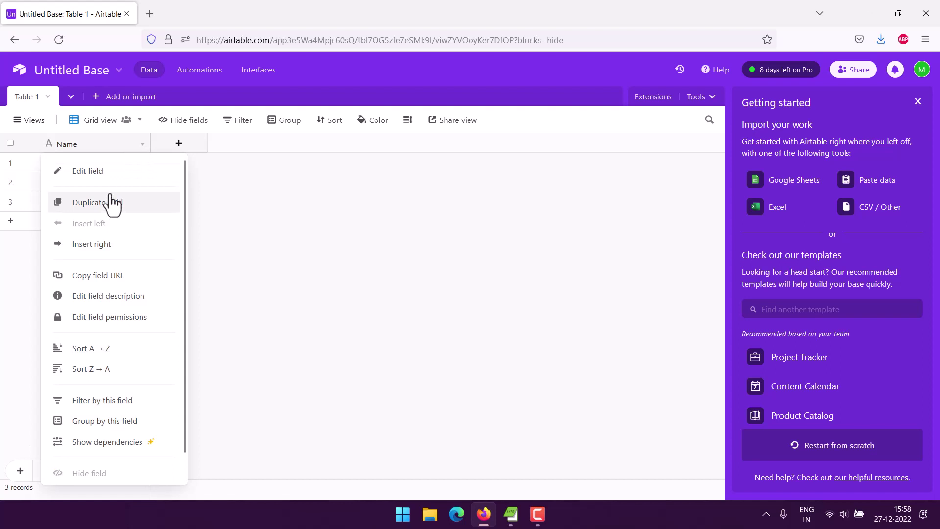
left_click(134, 174)
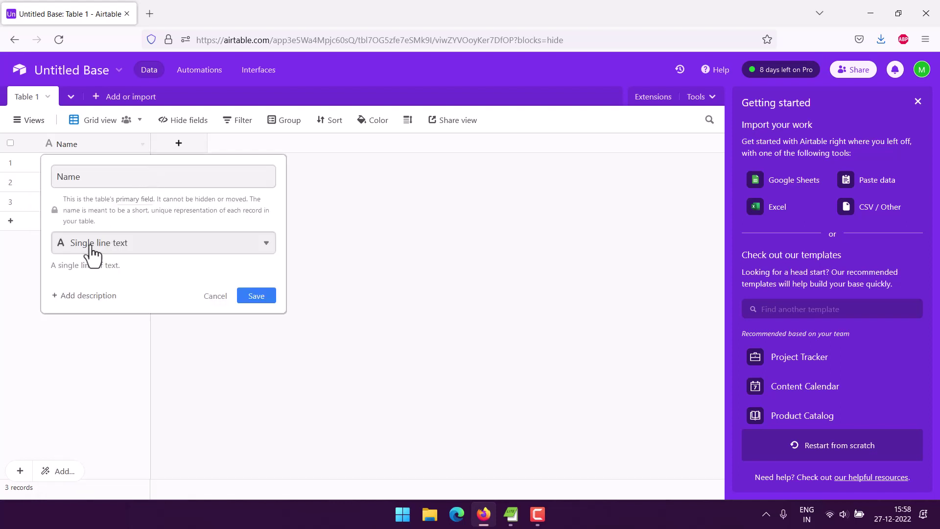
left_click(261, 247)
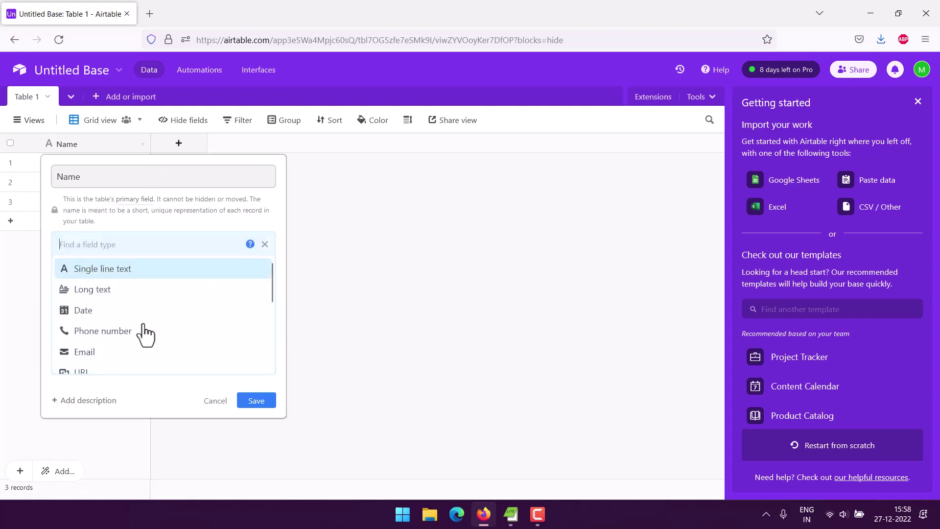
scroll(133, 341, "down", 5)
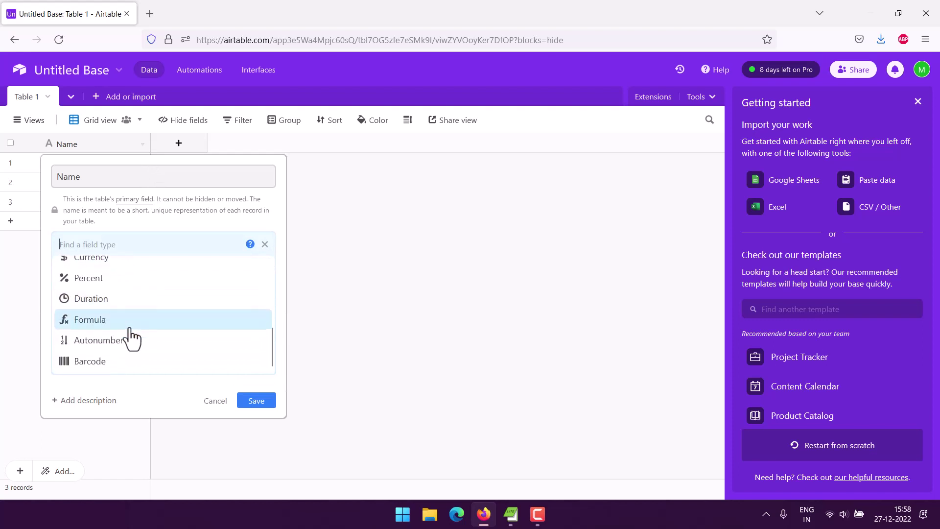
scroll(130, 333, "up", 5)
left_click(105, 314)
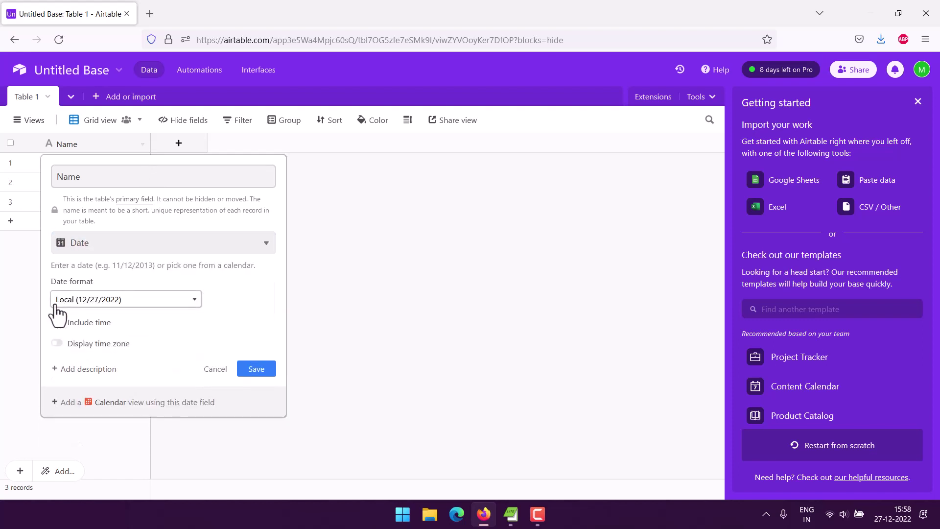
left_click(82, 301)
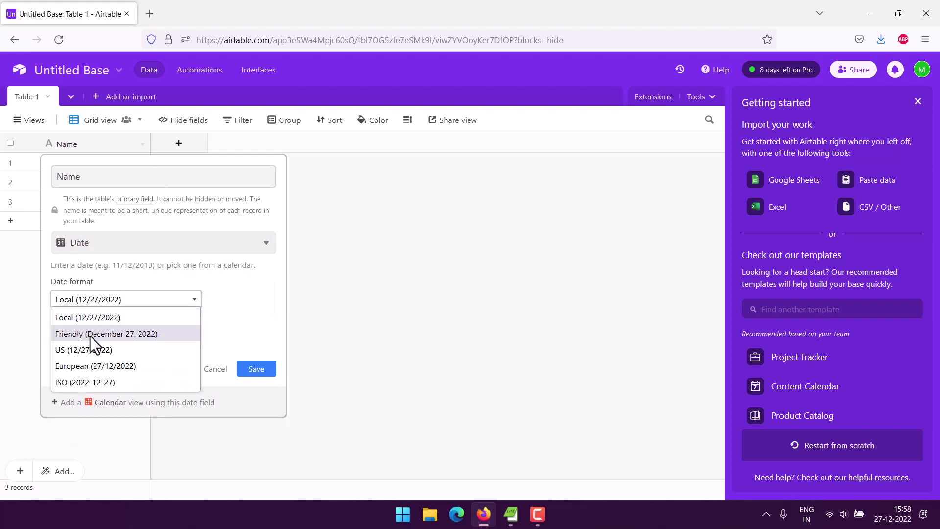
left_click(90, 336)
left_click(97, 300)
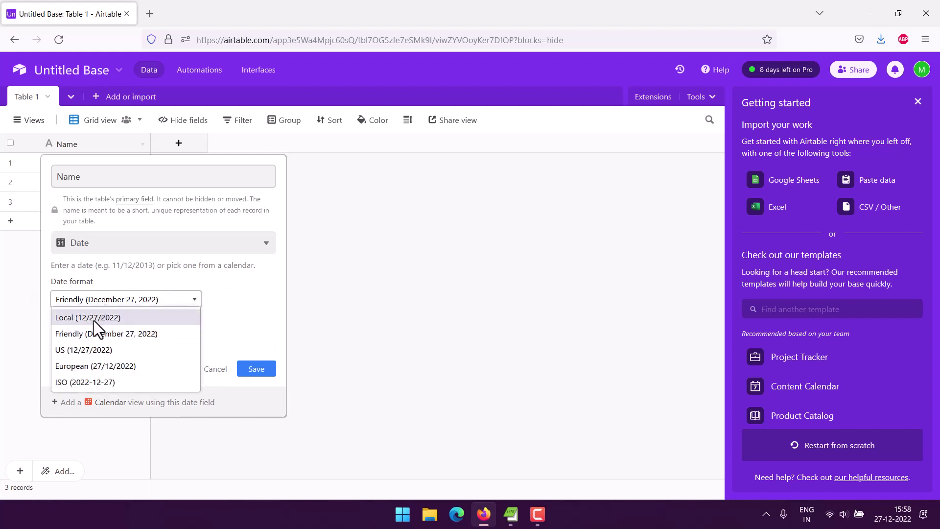
left_click(99, 367)
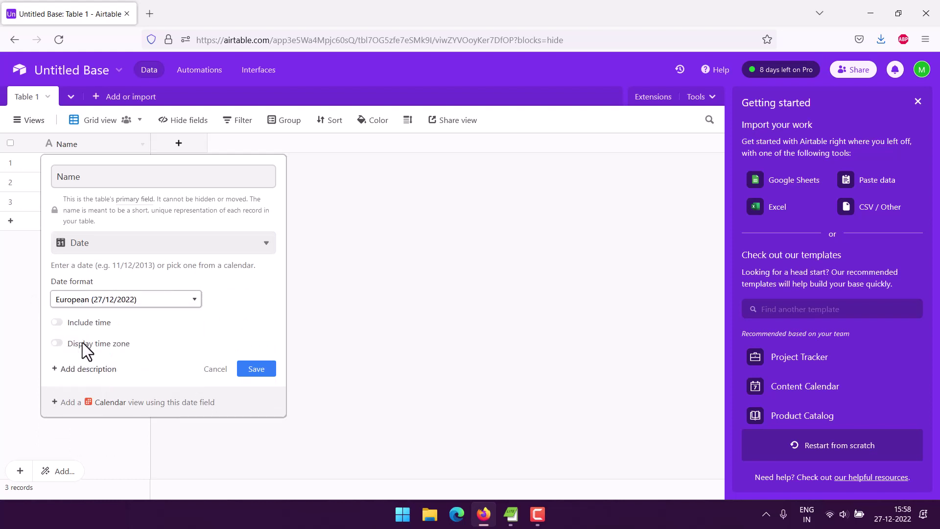
left_click(260, 372)
Step: Rename the primary field to 'Date'
left_click(73, 143)
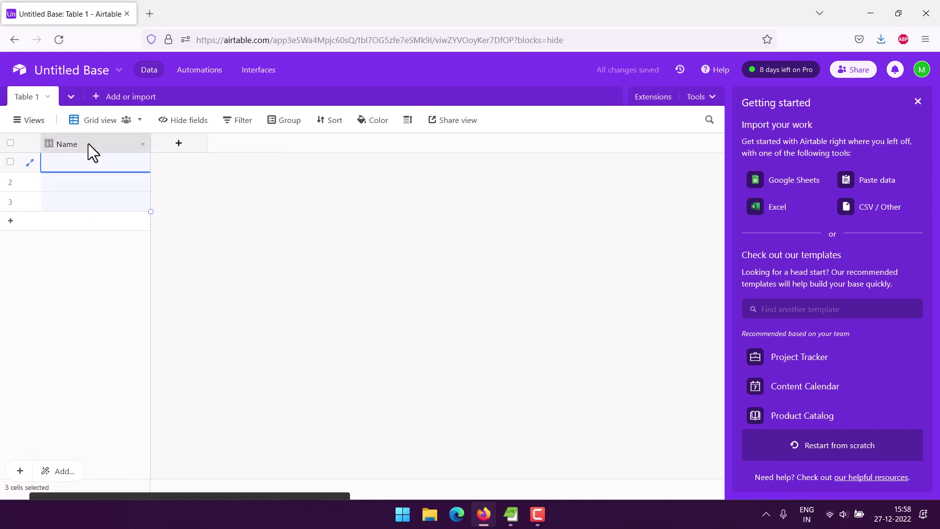
left_click(143, 144)
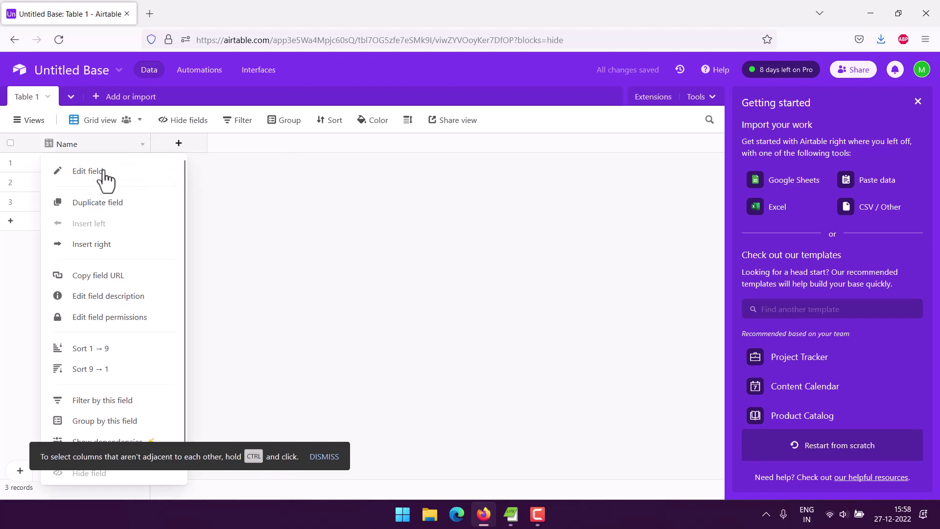
left_click(128, 173)
type("Date")
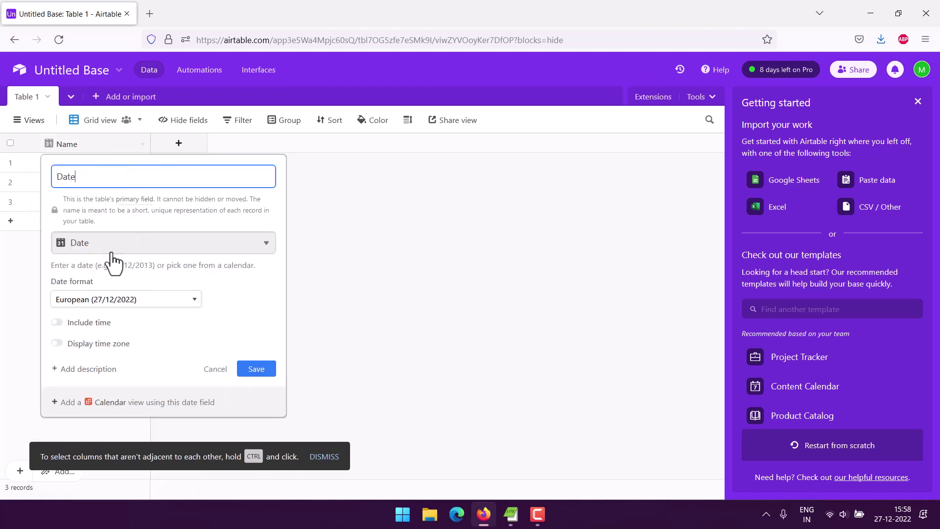
left_click(256, 368)
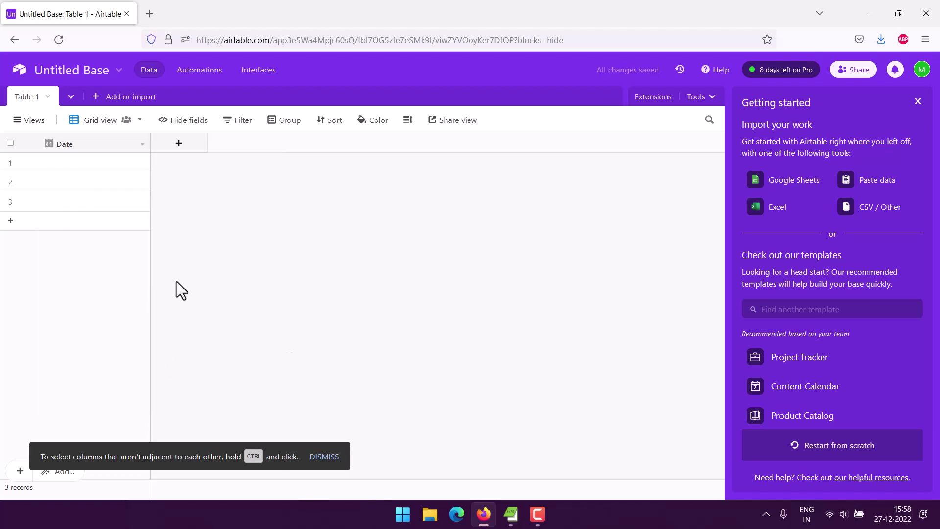
Step: Add a single line text field named 'Employee Name'
left_click(179, 143)
left_click(205, 252)
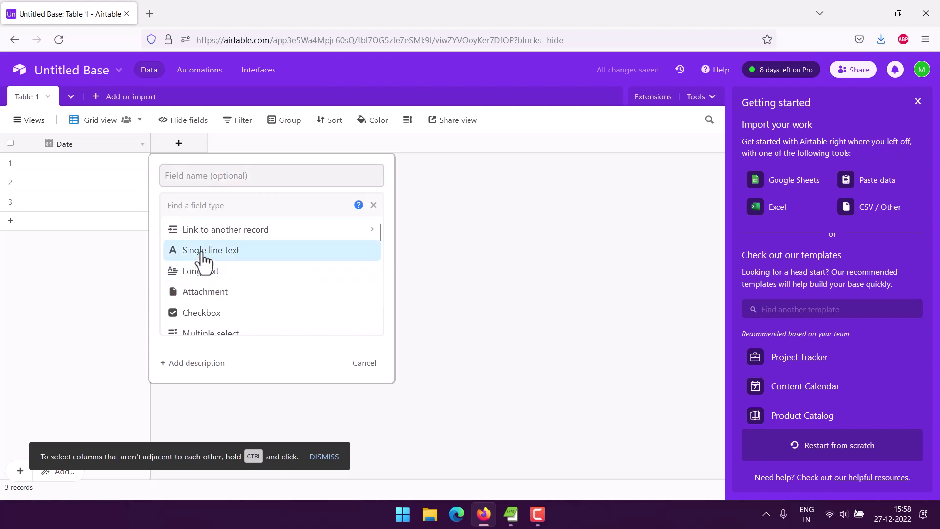
left_click(198, 175)
type("Name o")
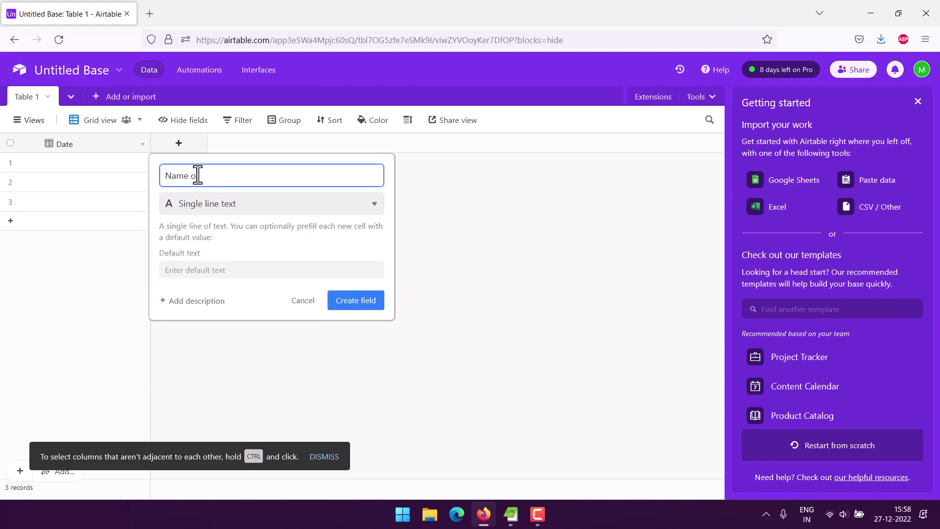
type("e")
key("BackSpace")
key("BackSpace")
key("BackSpace")
key("BackSpace")
type("Employee Name")
left_click(356, 300)
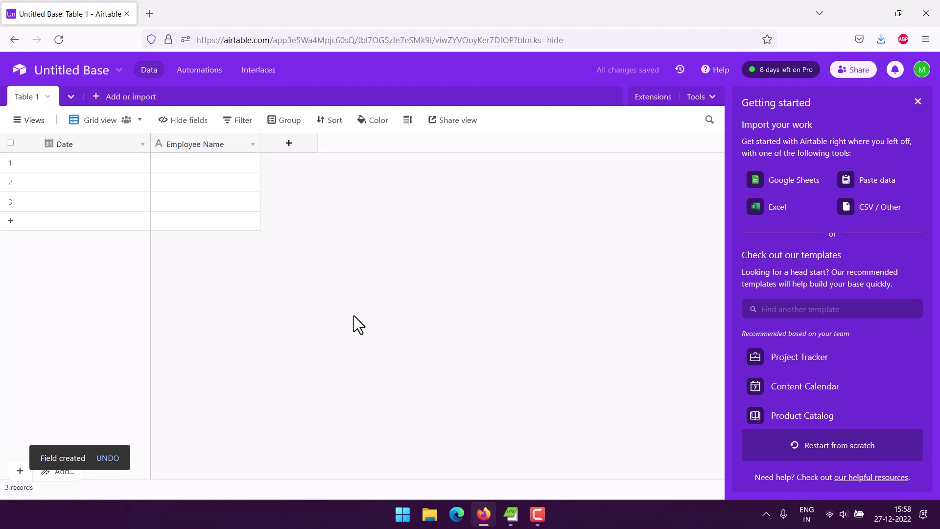
Step: Add a Sick Days date field with the European date format
left_click(289, 144)
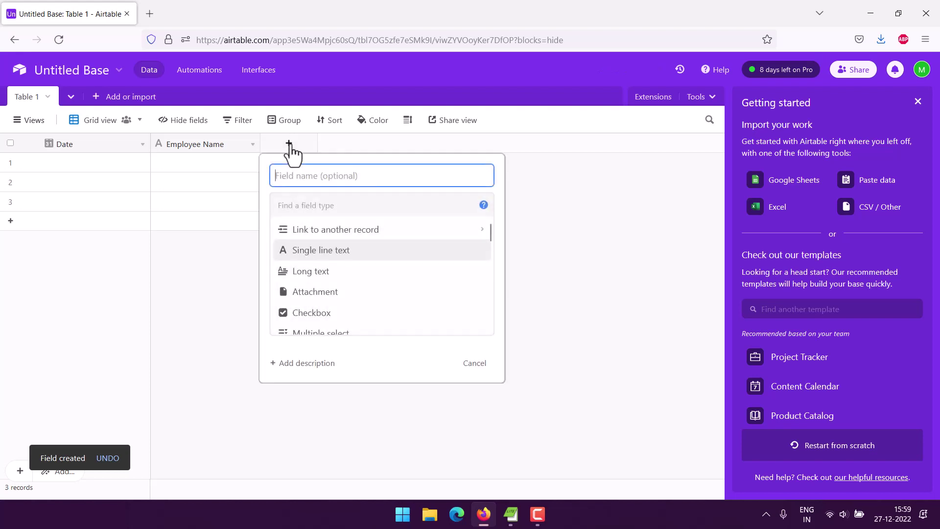
scroll(350, 277, "down", 2)
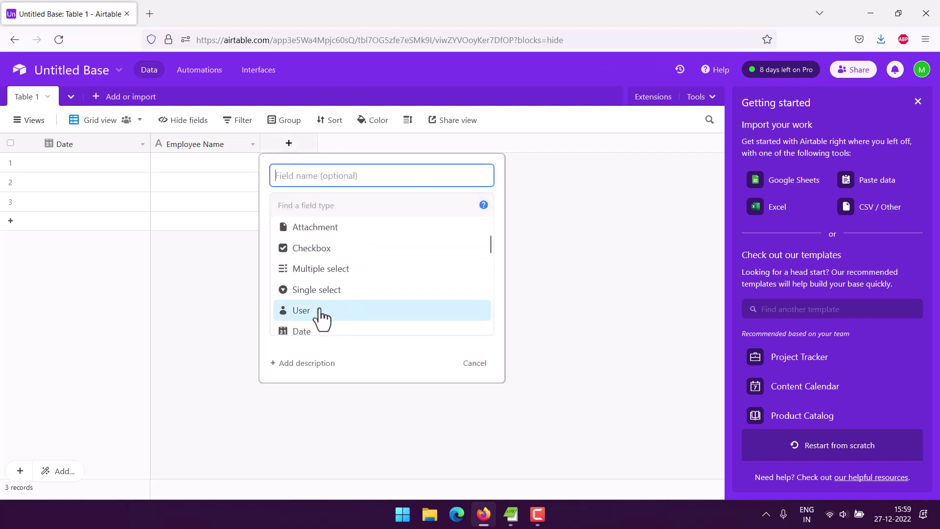
left_click(312, 332)
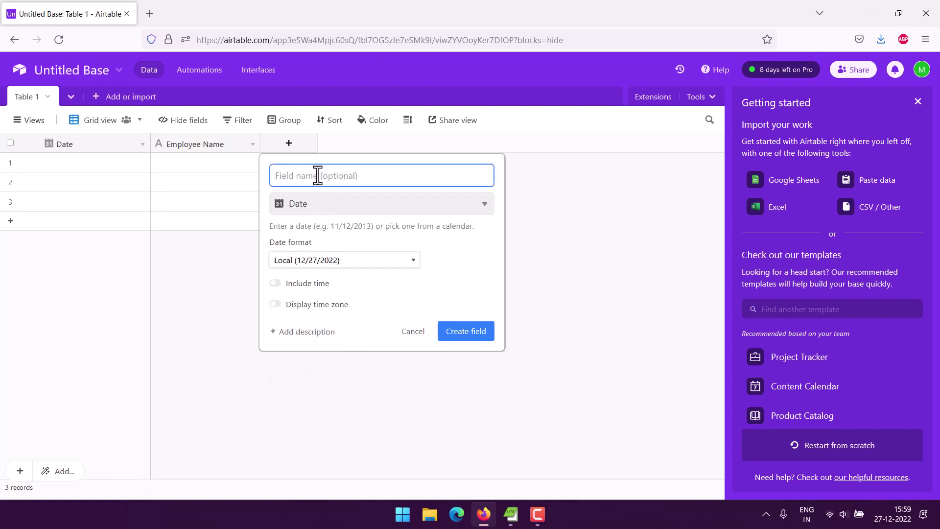
type("Sick Days")
left_click(329, 265)
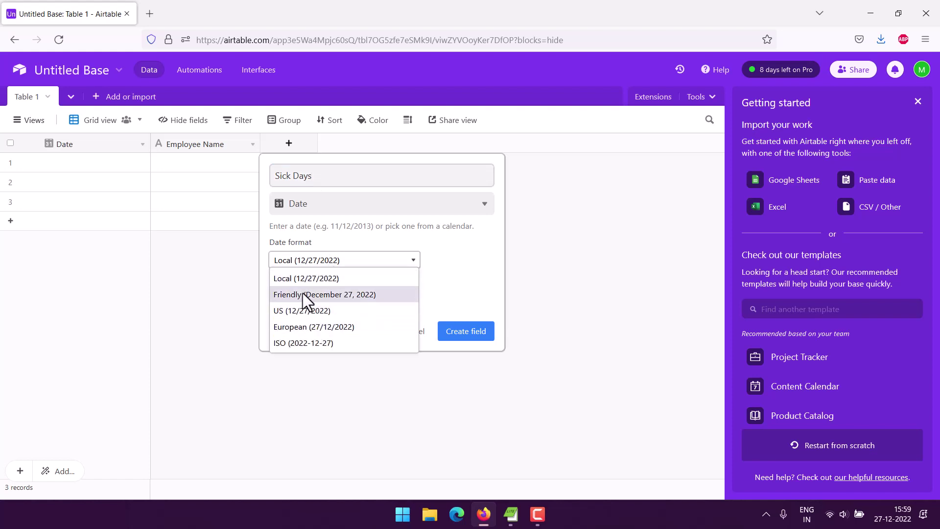
left_click(301, 326)
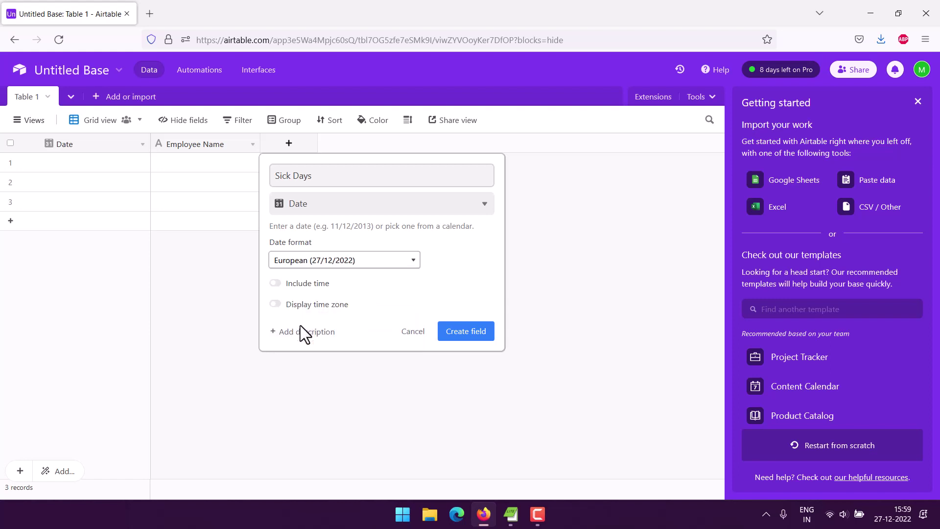
left_click(460, 332)
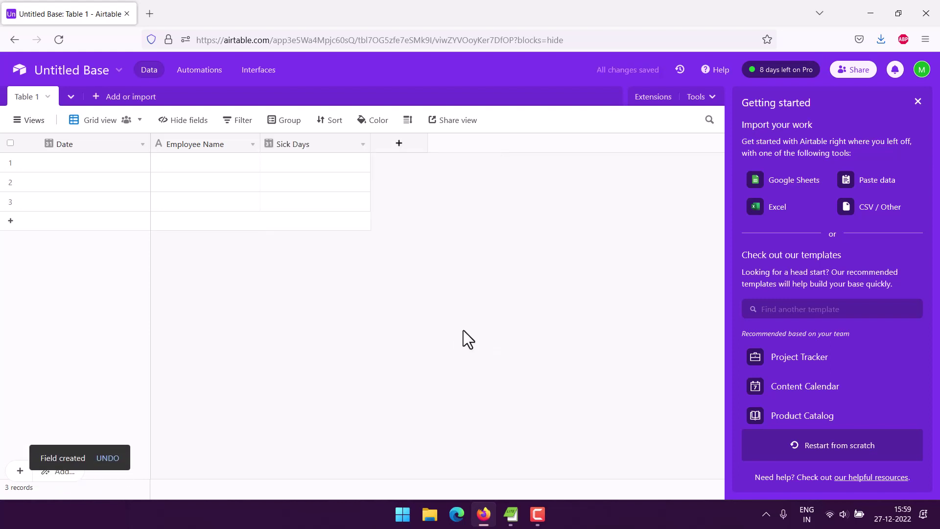
Step: Add a Vacation date field with the European date format
left_click(399, 144)
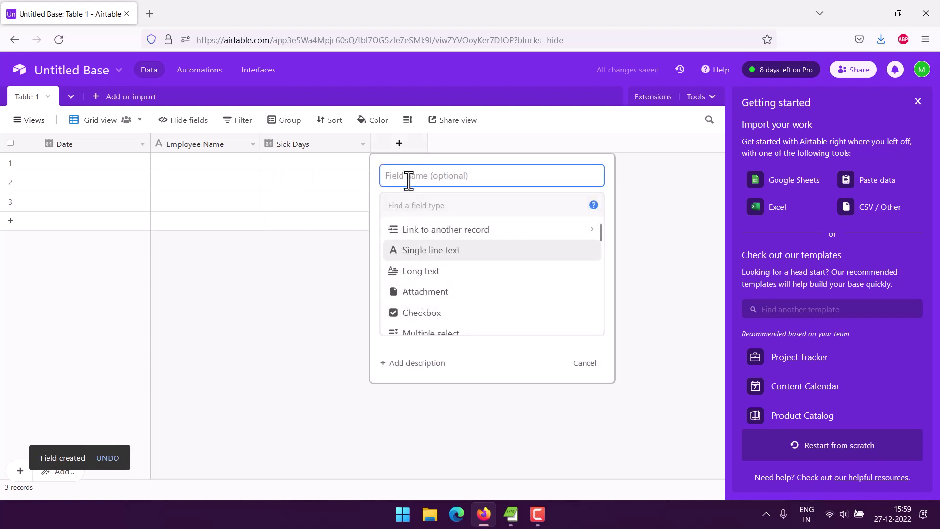
scroll(418, 257, "down", 2)
left_click(412, 330)
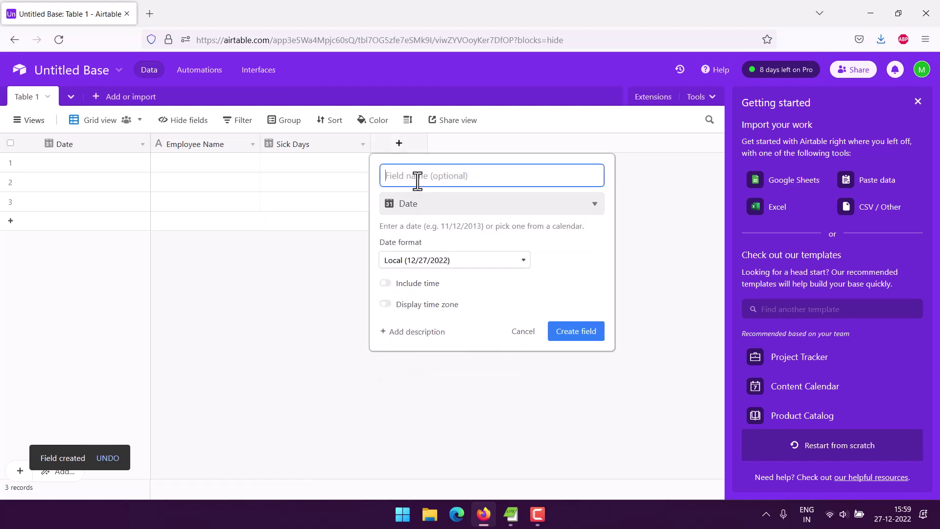
type("Vacat")
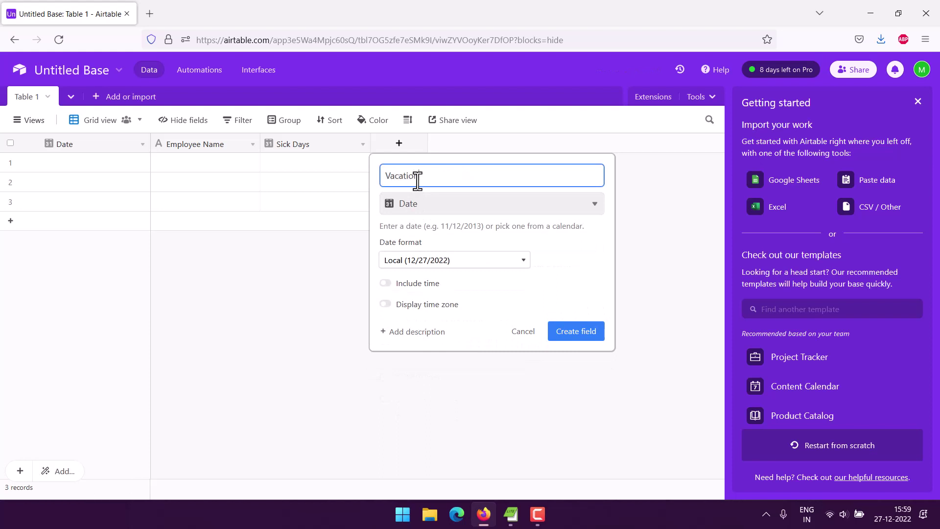
type("ion")
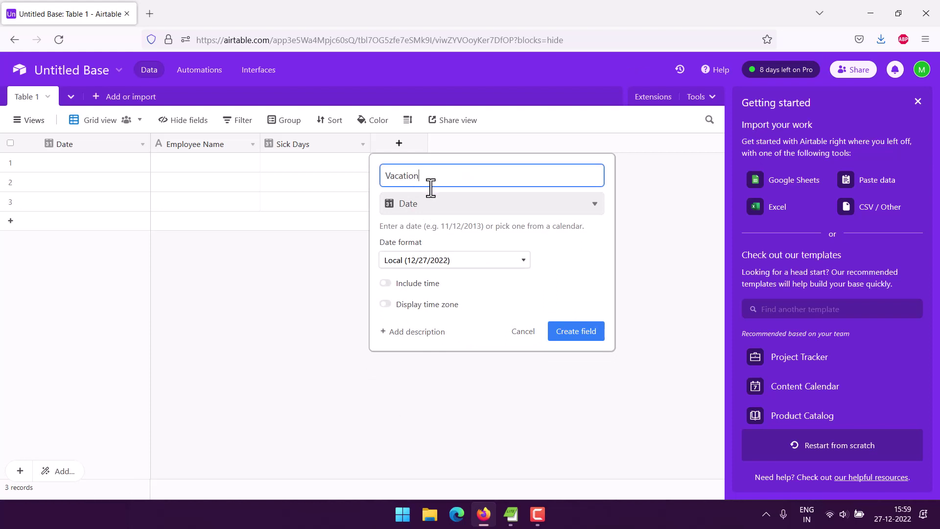
left_click(447, 265)
left_click(419, 326)
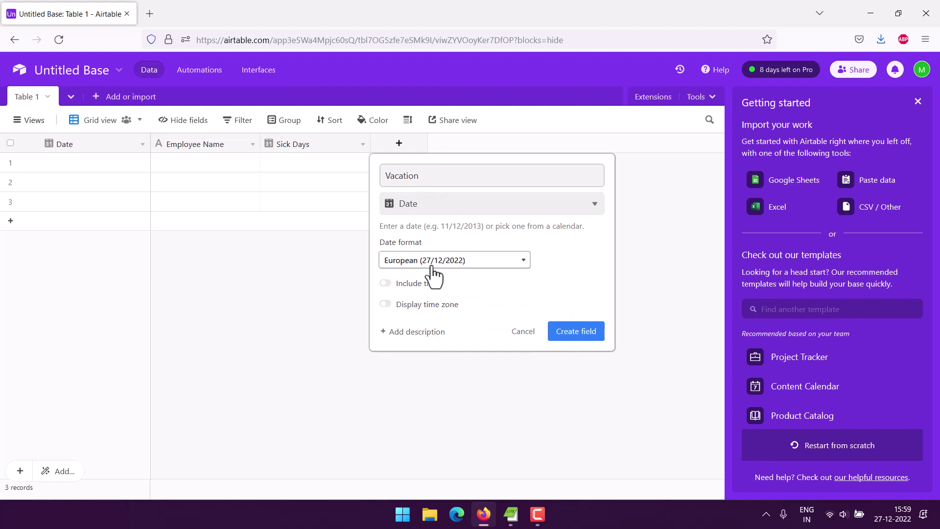
left_click(571, 334)
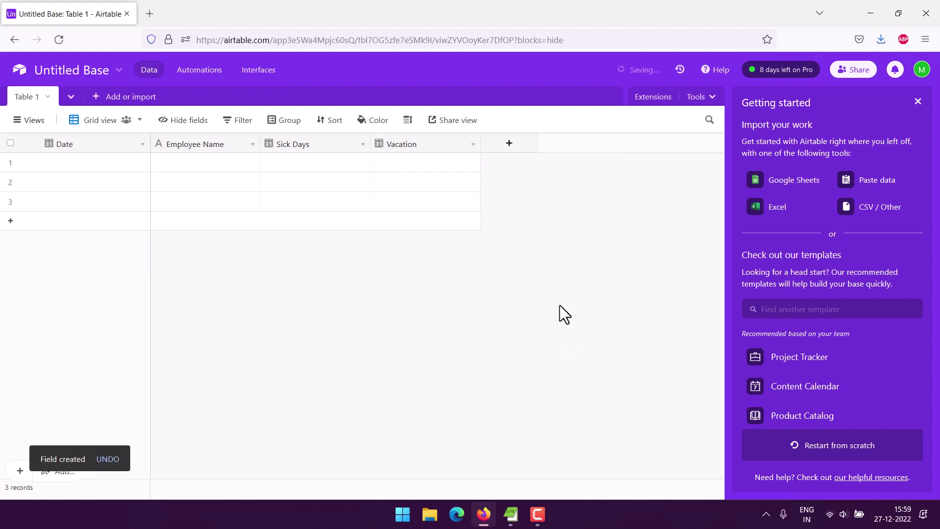
Step: Add a Personal Leave date field with the European date format
left_click(509, 143)
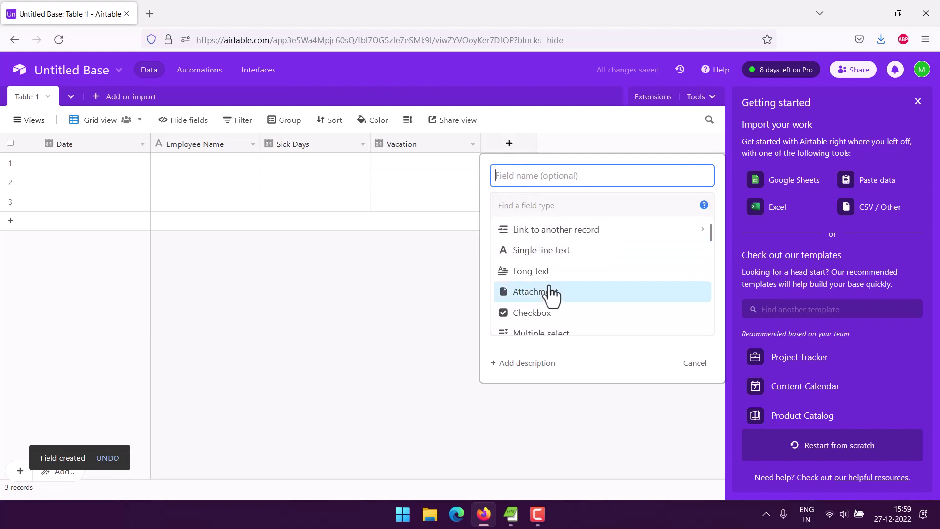
scroll(552, 294, "down", 2)
left_click(531, 331)
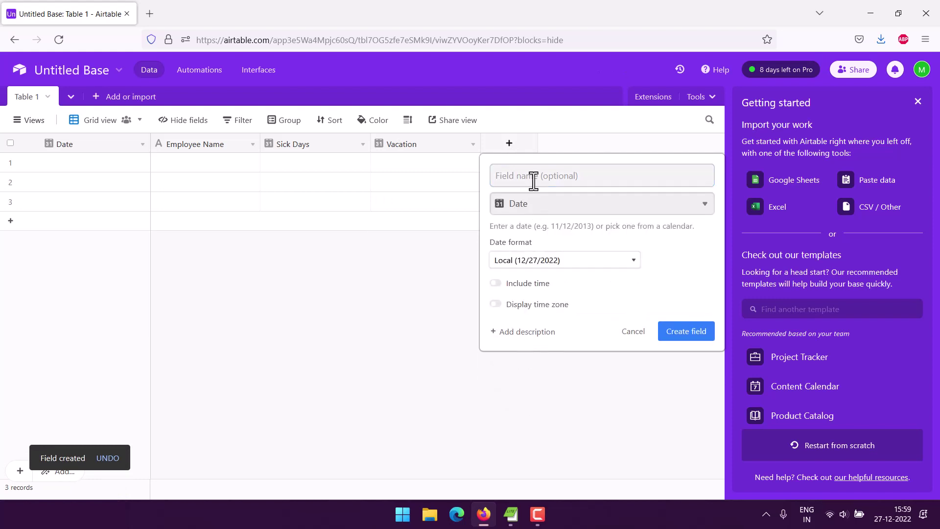
left_click(533, 177)
type("Prers")
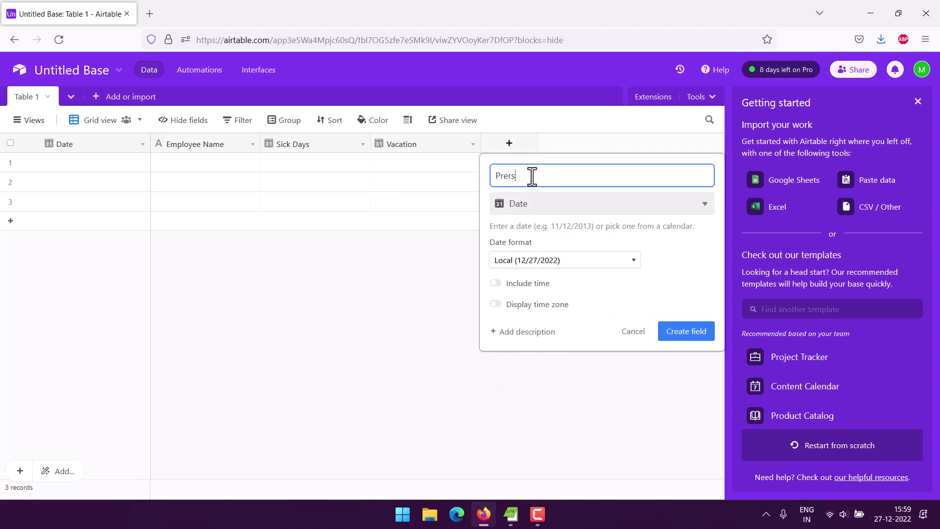
type("onal Leave")
left_click(563, 262)
left_click(538, 327)
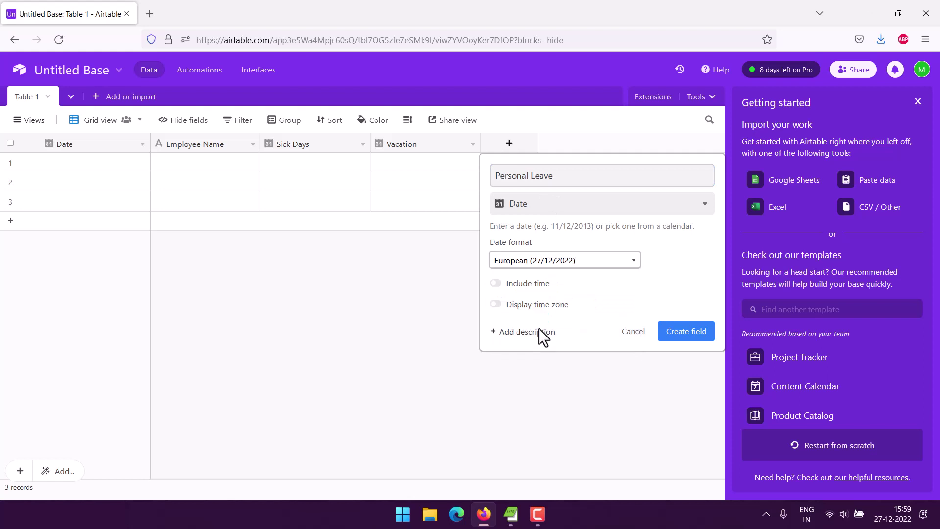
left_click(674, 336)
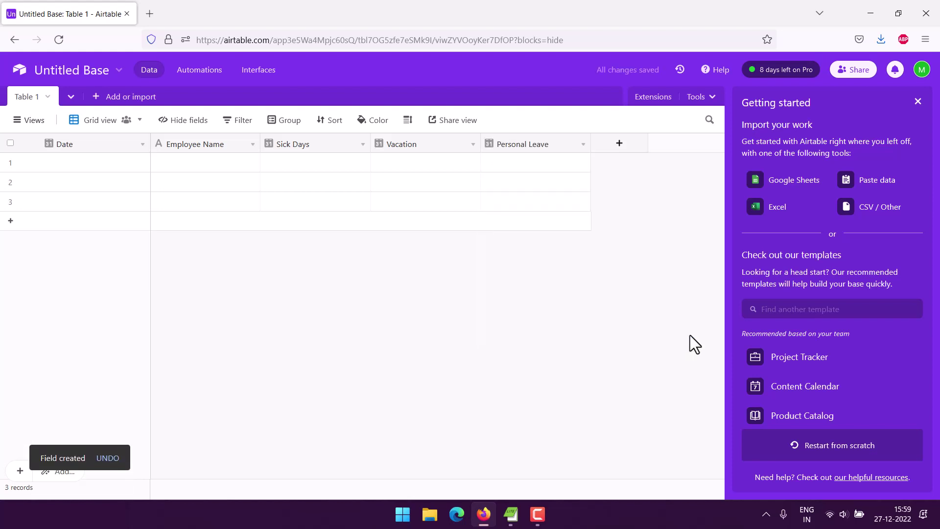
Step: Rename the base to 'Employee Vacation Tracker'
left_click(121, 71)
left_click_drag(124, 104, 3, 91)
type("Employee v")
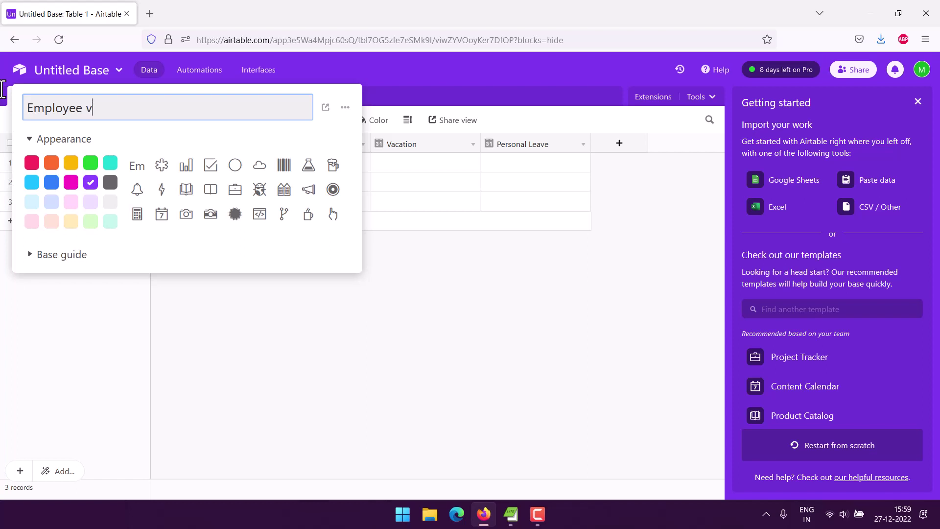
key("BackSpace")
type("Vacation Tracker")
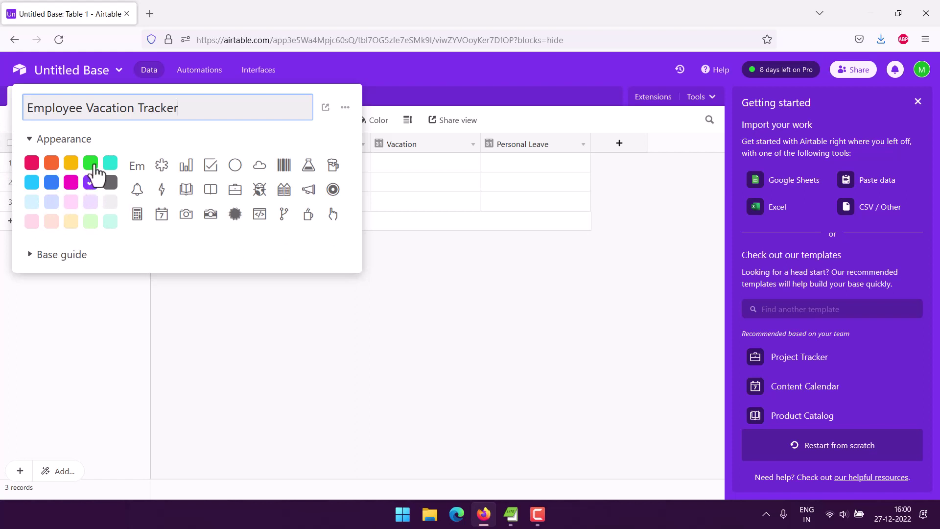
Step: Give the base a green colour theme and a briefcase icon
left_click(93, 165)
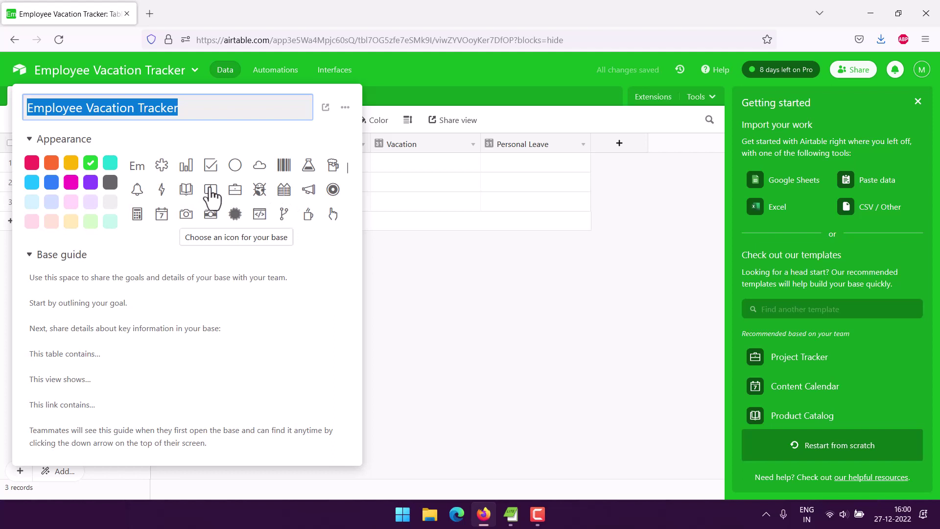
left_click(235, 191)
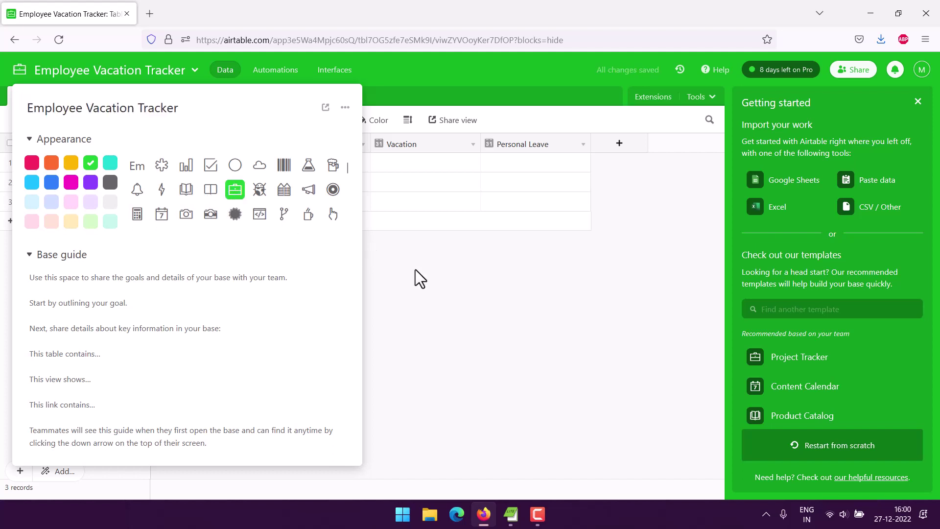
left_click(463, 323)
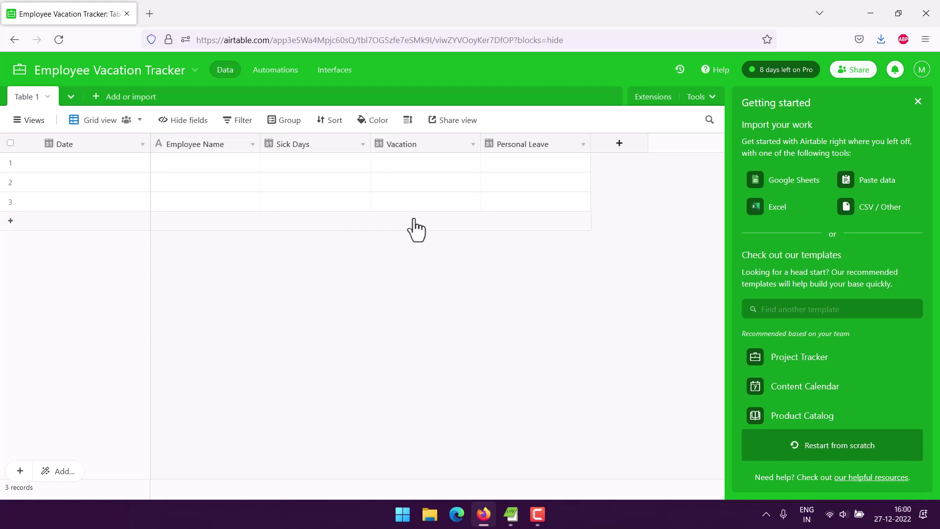
Step: Fill row 1 with Date 27/12/2022, an employee name and Sick Days 27/12/2022
left_click(78, 166)
left_click(124, 164)
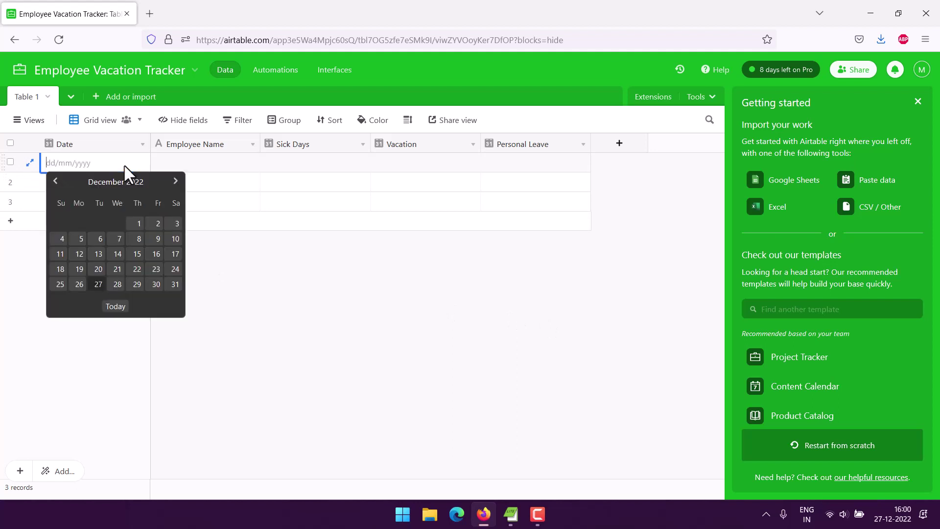
left_click(98, 284)
left_click(195, 165)
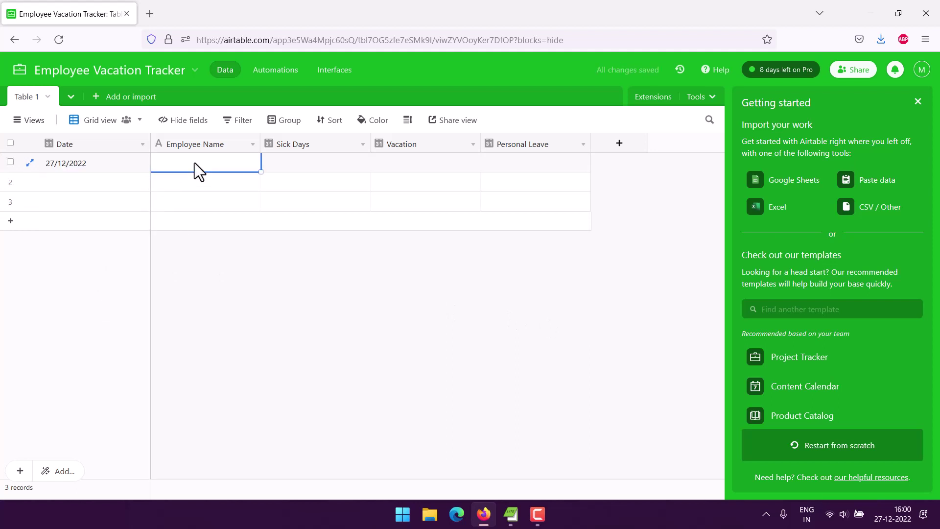
type("Adam")
key("Tab")
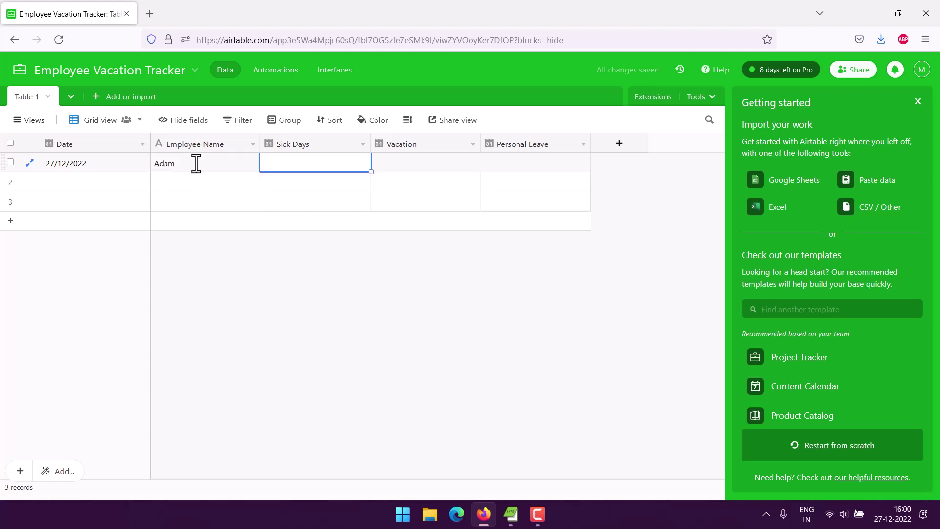
left_click(356, 161)
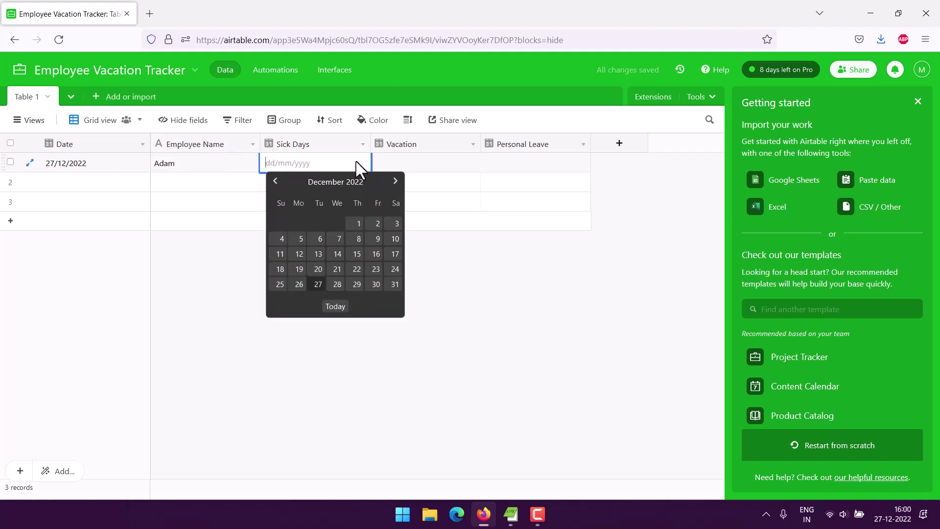
left_click(318, 285)
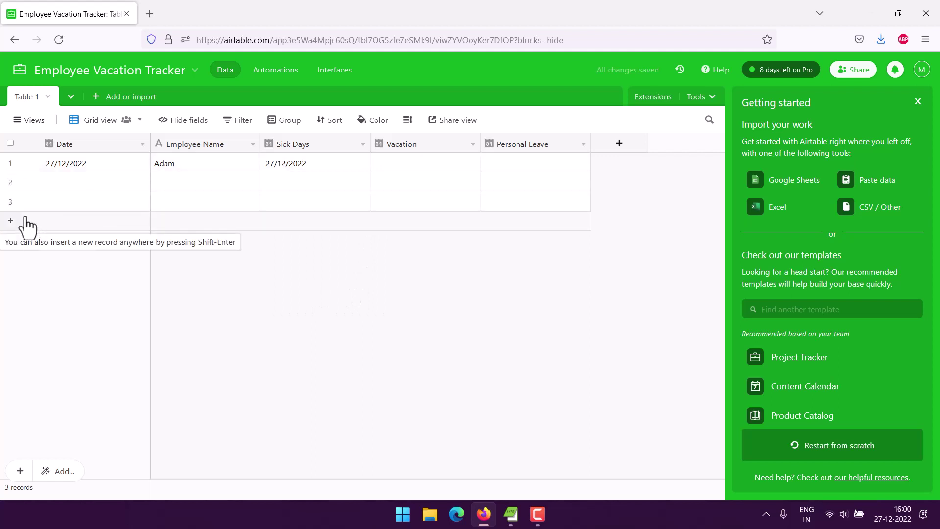
Step: Fill row 2 with Date 26/12/2022, an employee name and Personal Leave 28/12/2022
double_click(60, 184)
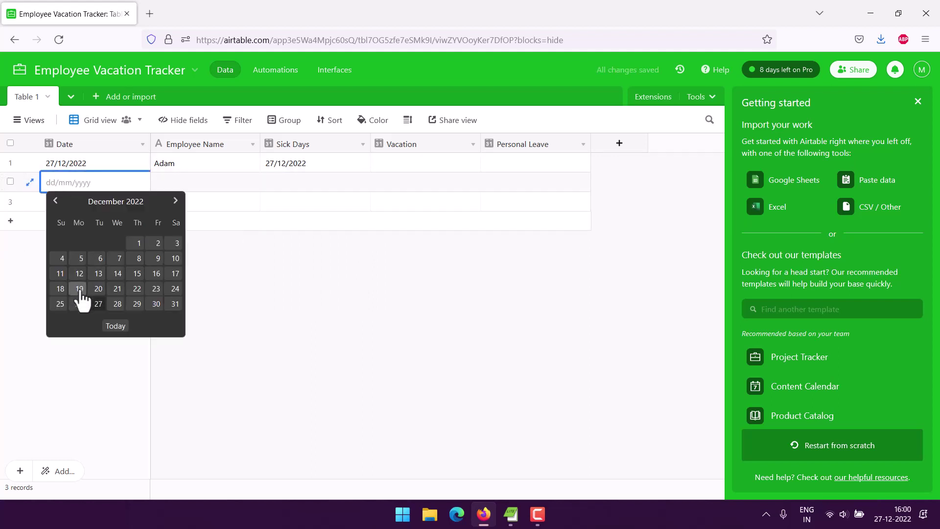
left_click(79, 303)
left_click(178, 184)
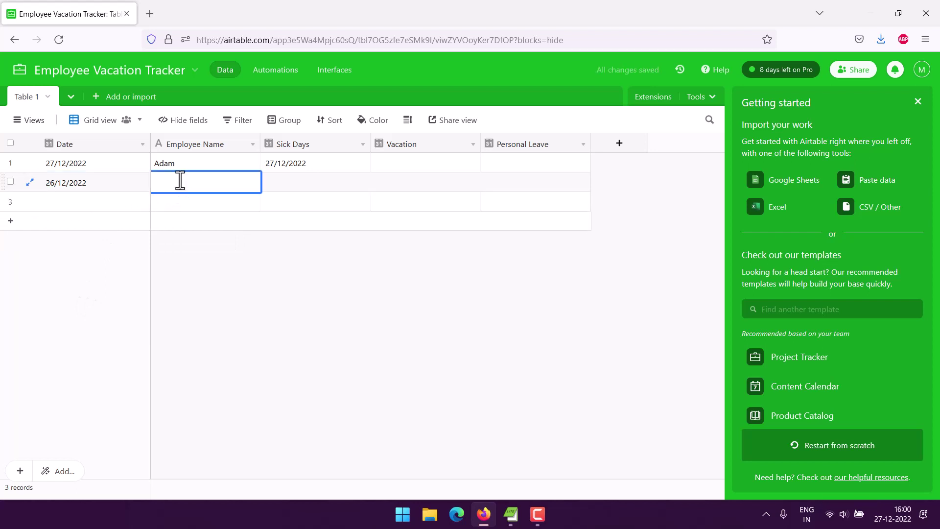
type("Jose")
key("Tab")
left_click(399, 182)
left_click(534, 180)
left_click(566, 188)
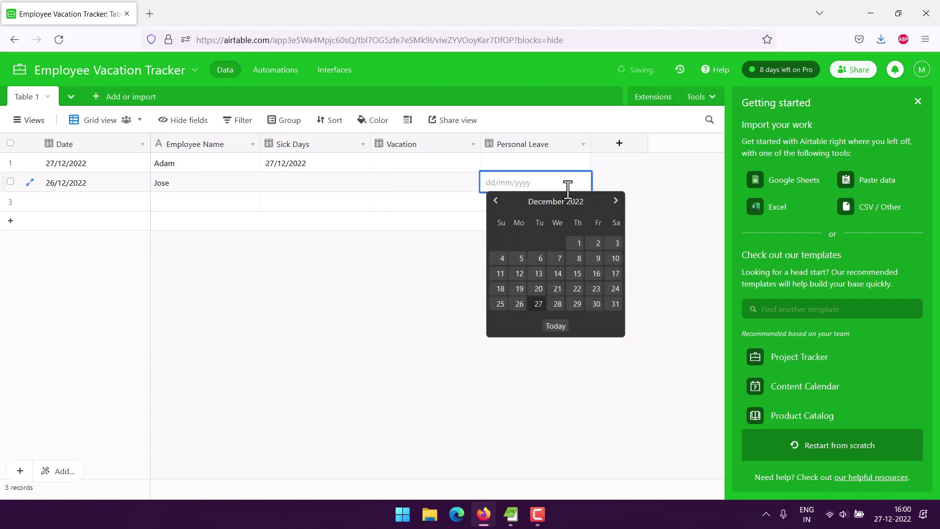
left_click(558, 303)
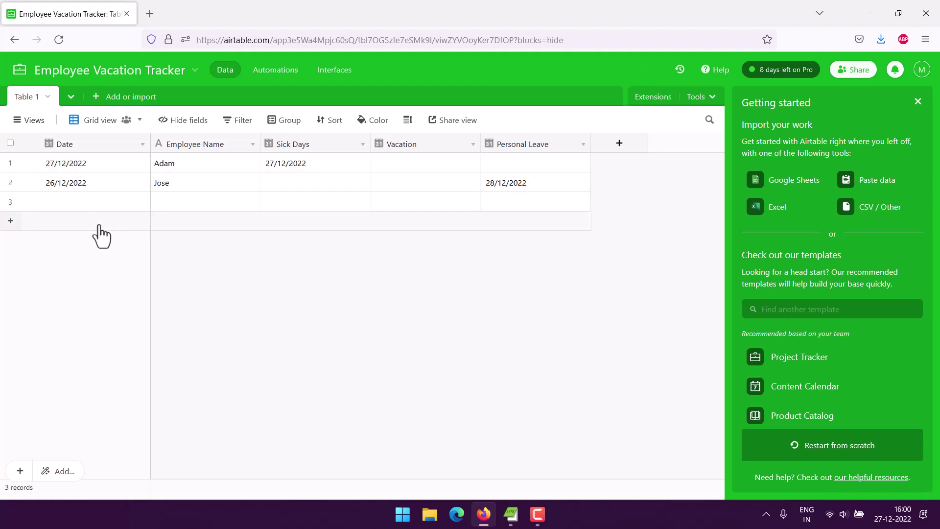
Step: Change row 2's Date to 27/12/2022
left_click(69, 186)
left_click(103, 184)
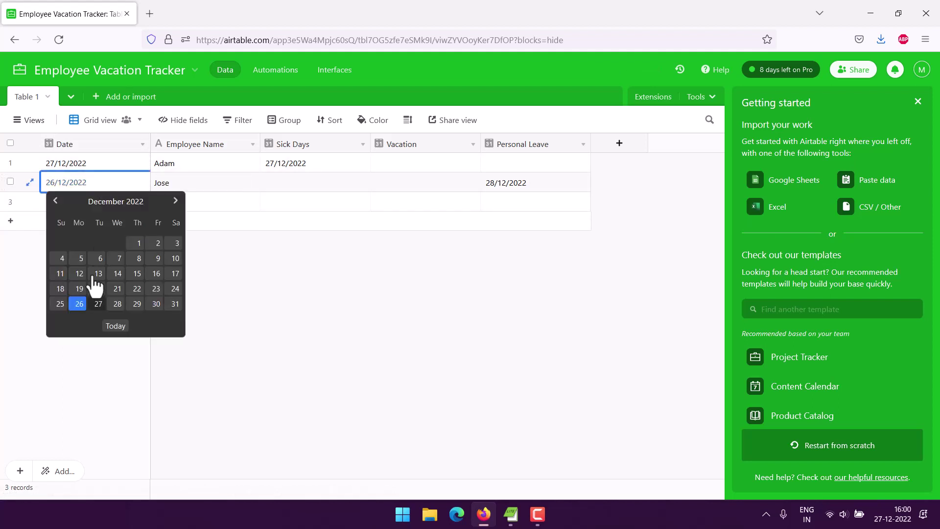
left_click(96, 305)
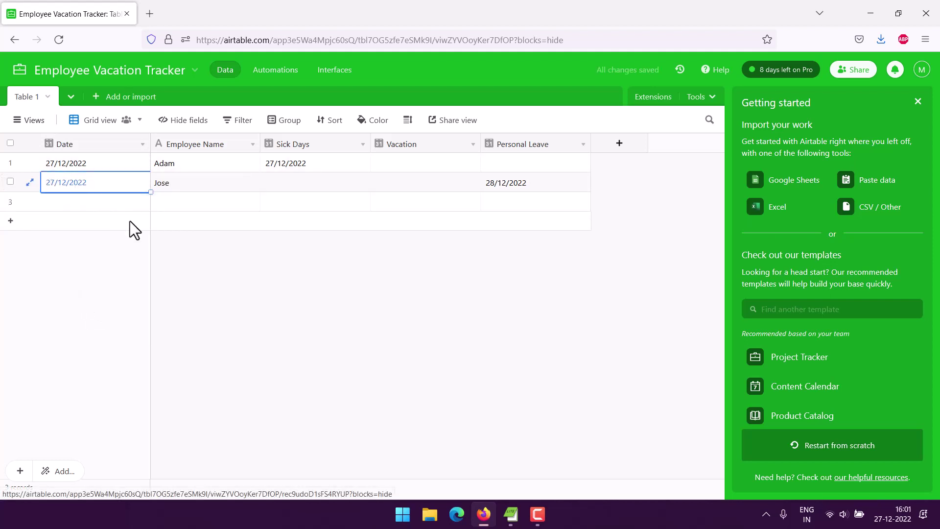
left_click(196, 254)
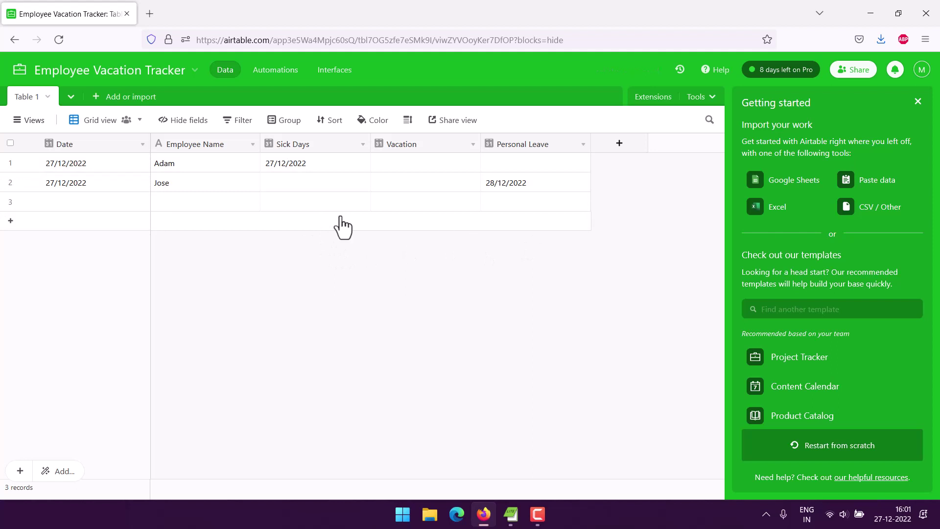
Step: Fill row 3 with Date 27/12/2022, an employee name and Vacation 30/12/2022
left_click(66, 201)
left_click(66, 201)
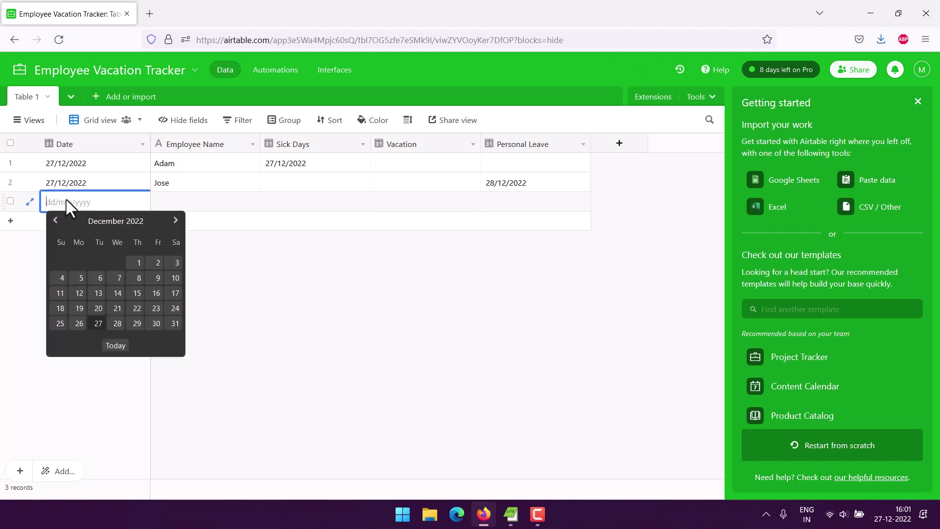
left_click(93, 324)
left_click(166, 204)
type("A")
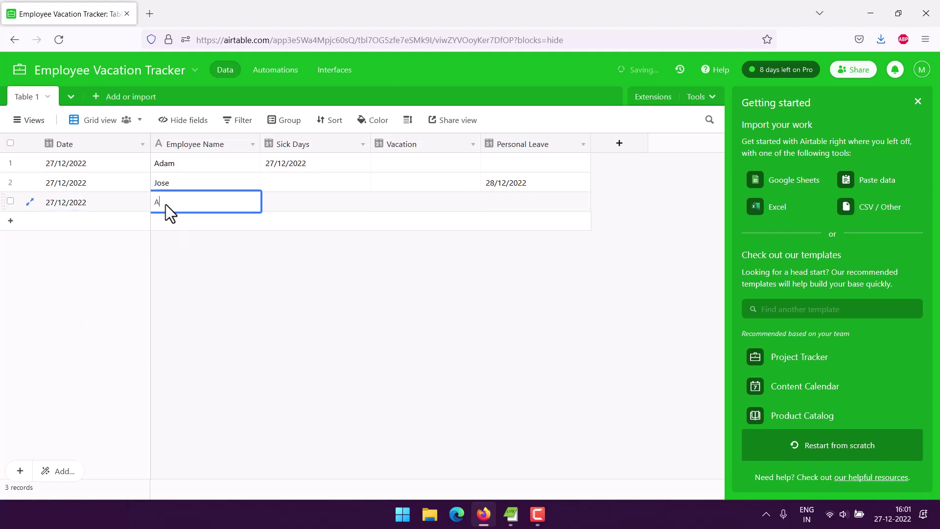
key("Tab")
key("Tab")
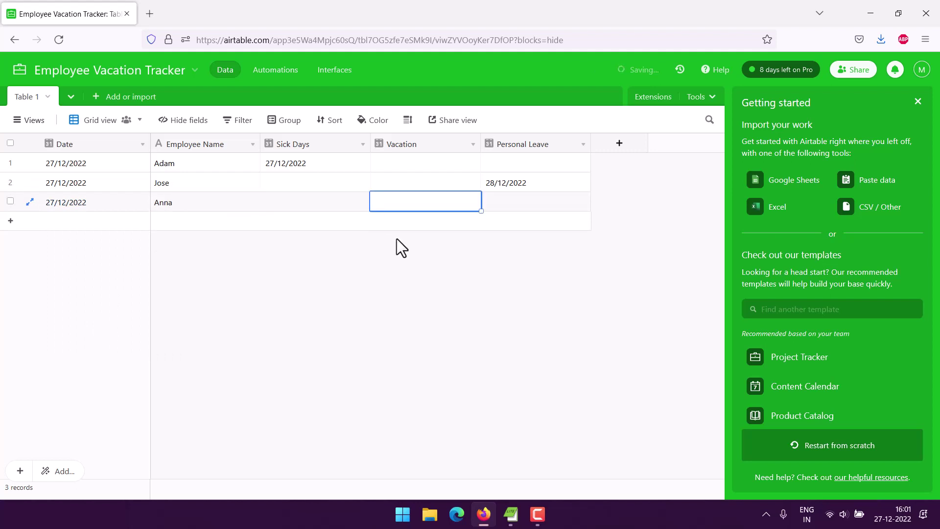
left_click(404, 204)
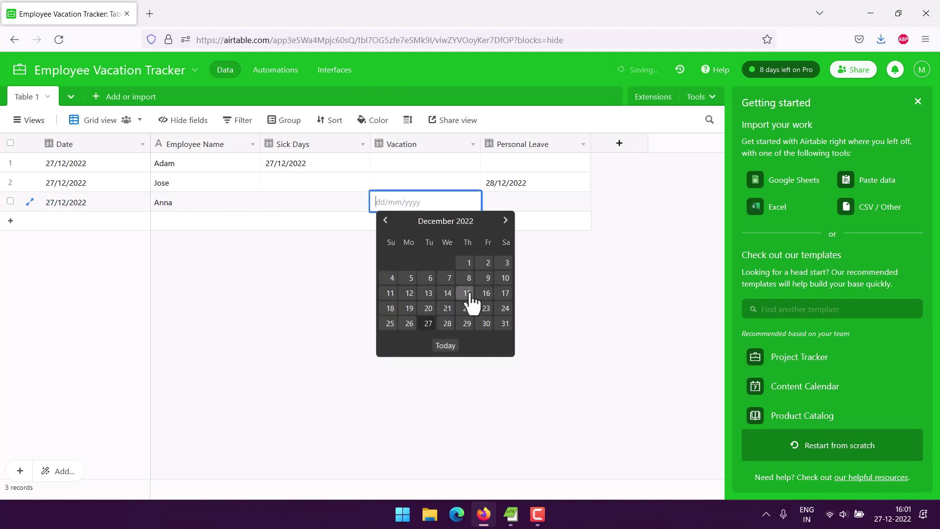
left_click(485, 323)
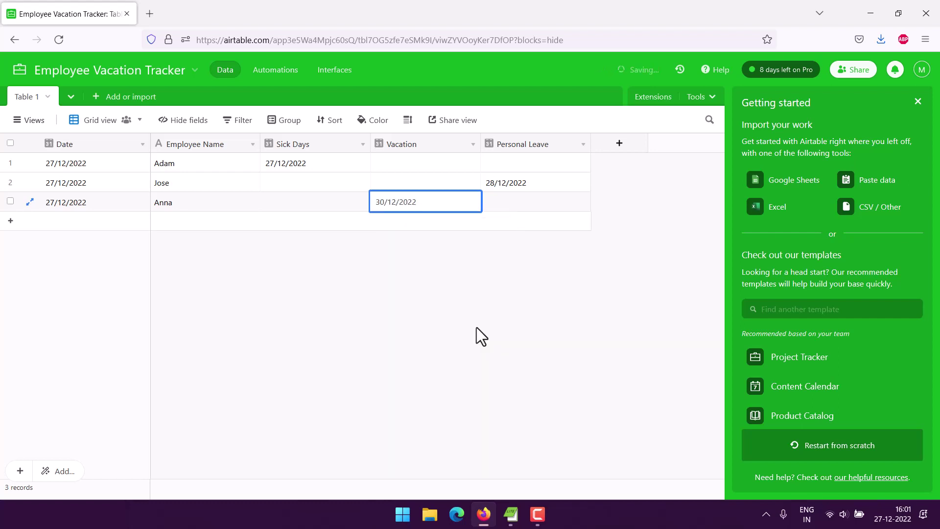
left_click(422, 326)
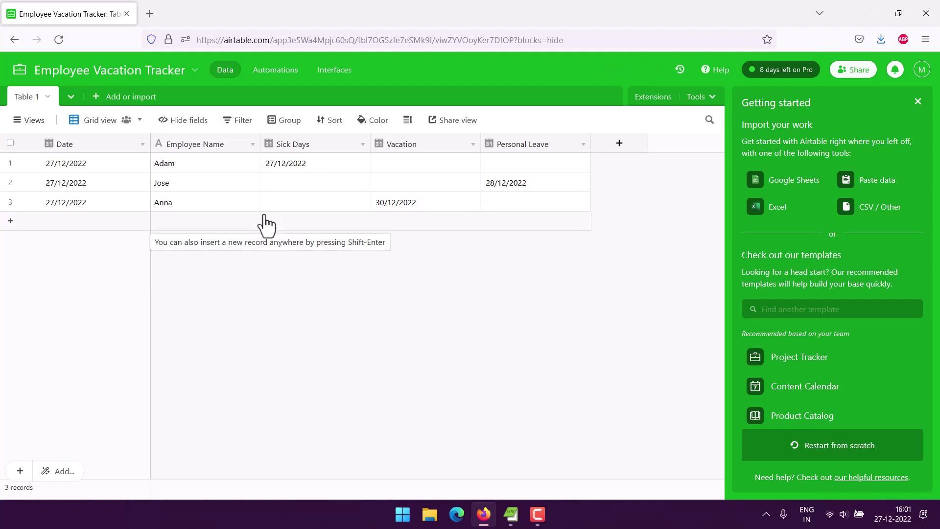
Step: Create a personal form view named 'Employee Leave Tracking' and review its fields
left_click(16, 125)
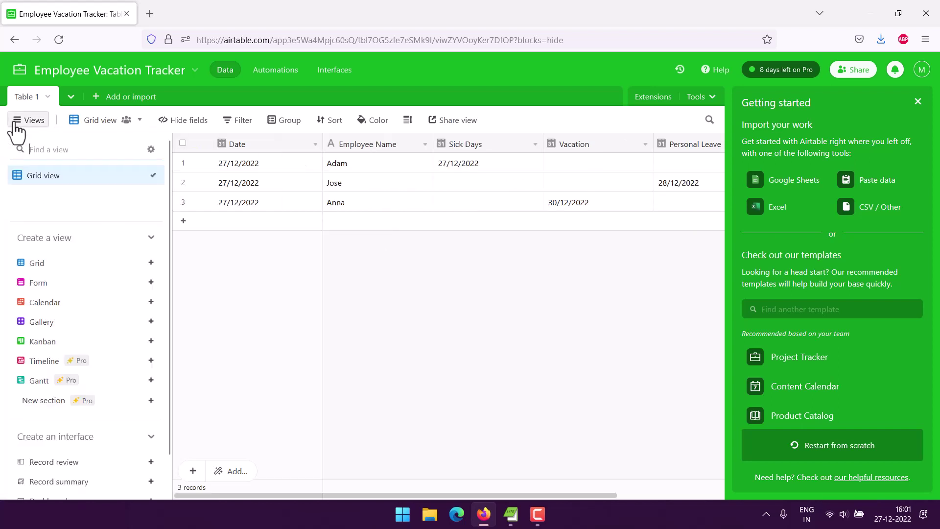
left_click(40, 287)
left_click(240, 296)
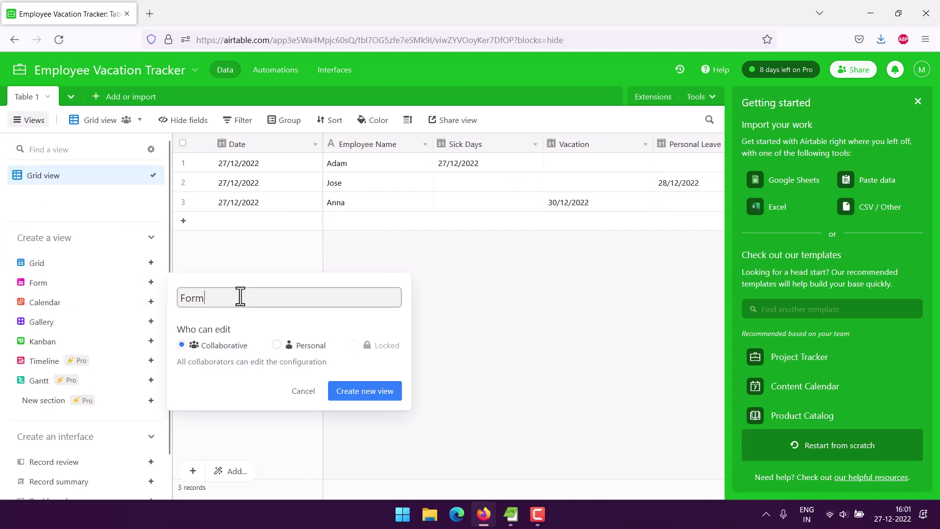
double_click(228, 295)
type("Emplo")
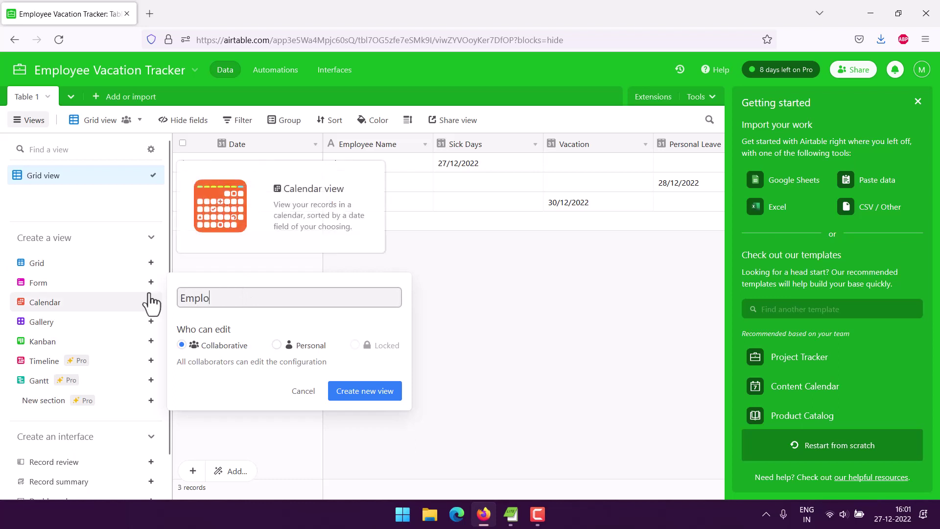
type("yee Trac")
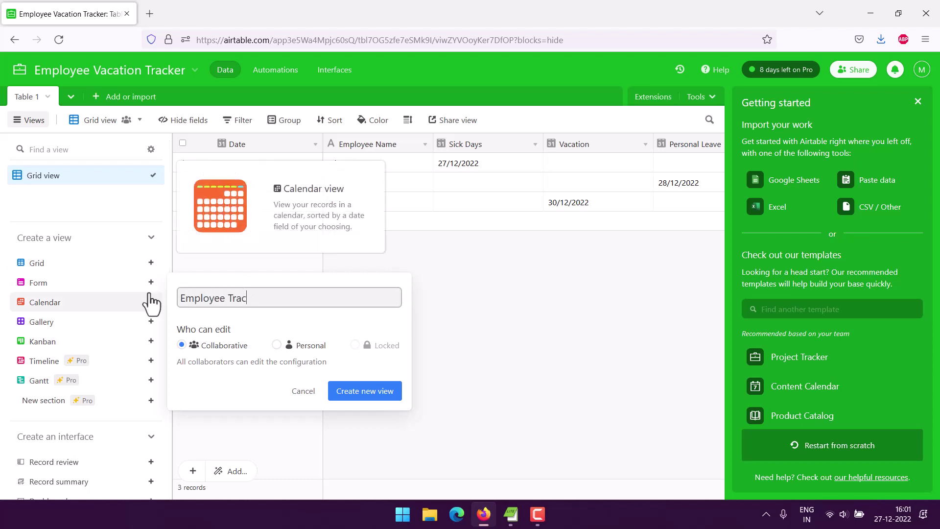
key("BackSpace")
key("BackSpace")
key("BackSpace")
key("BackSpace")
type("Leave Tracking")
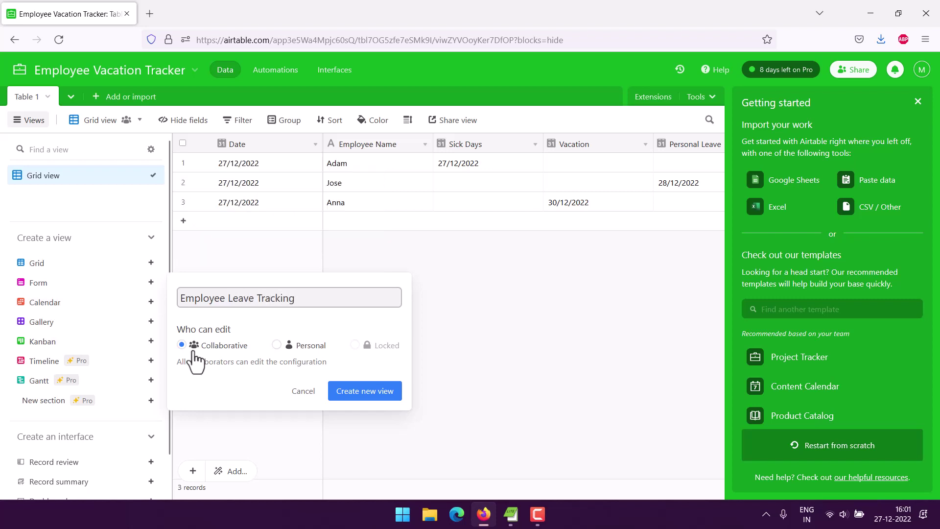
left_click(277, 345)
left_click(398, 390)
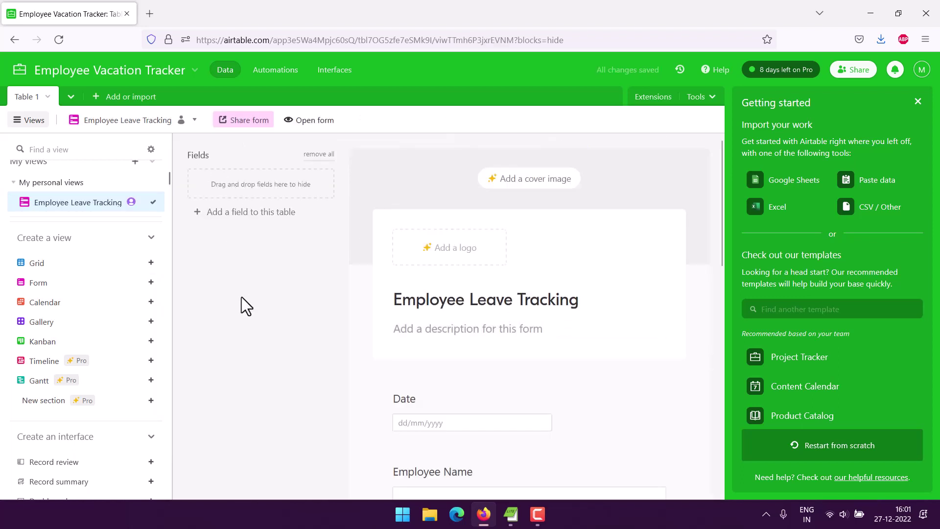
scroll(536, 284, "down", 3)
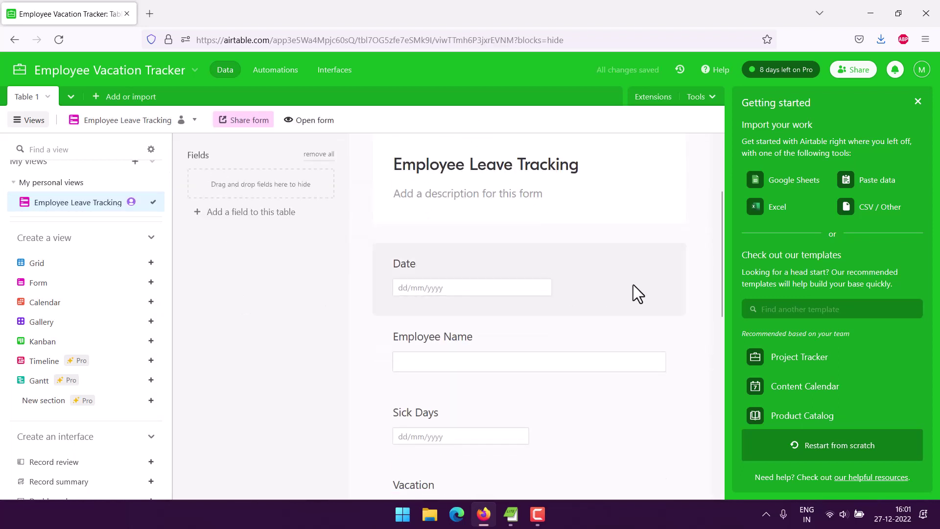
scroll(536, 353, "down", 3)
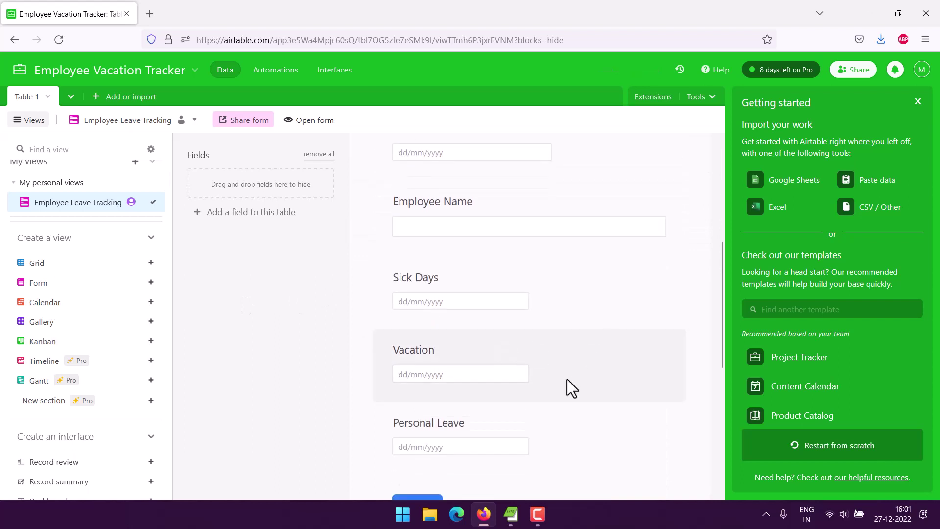
scroll(569, 386, "down", 2)
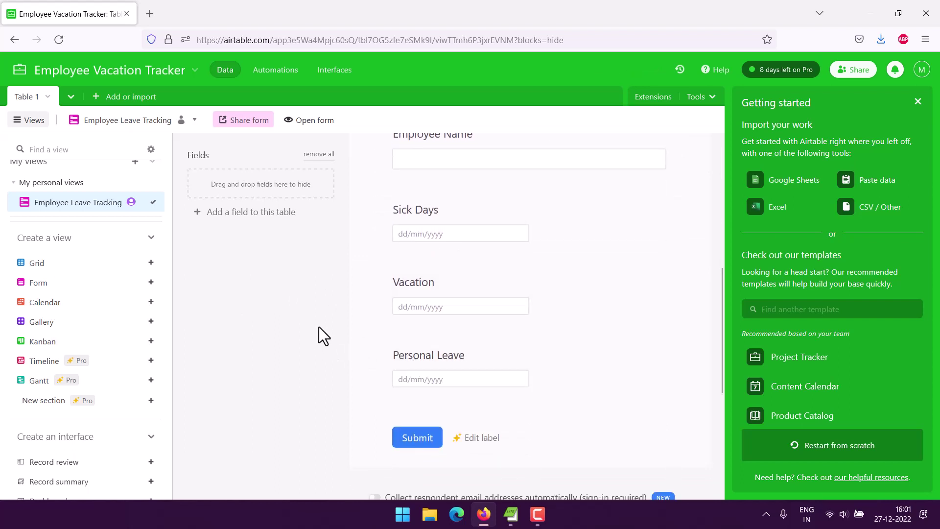
scroll(725, 309, "up", 2)
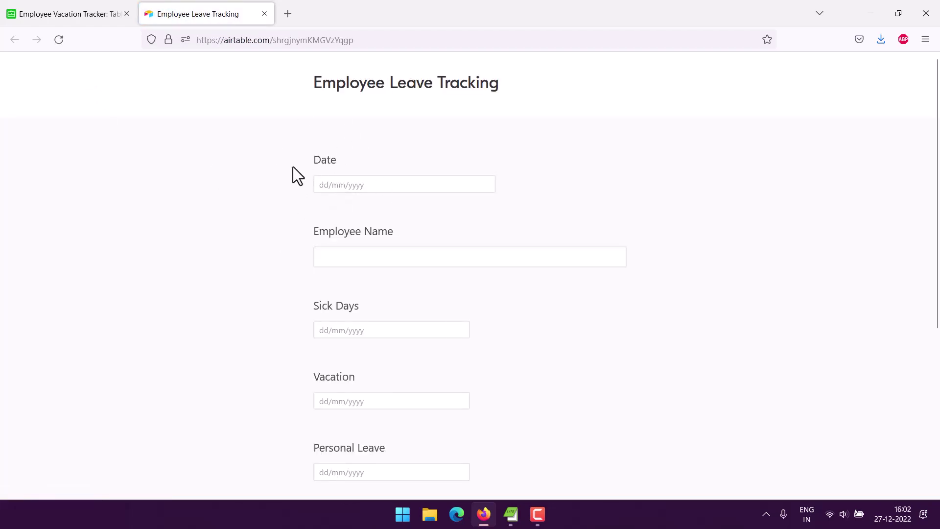
Step: Hide the Date field from the Employee Leave Tracking form
left_click(87, 15)
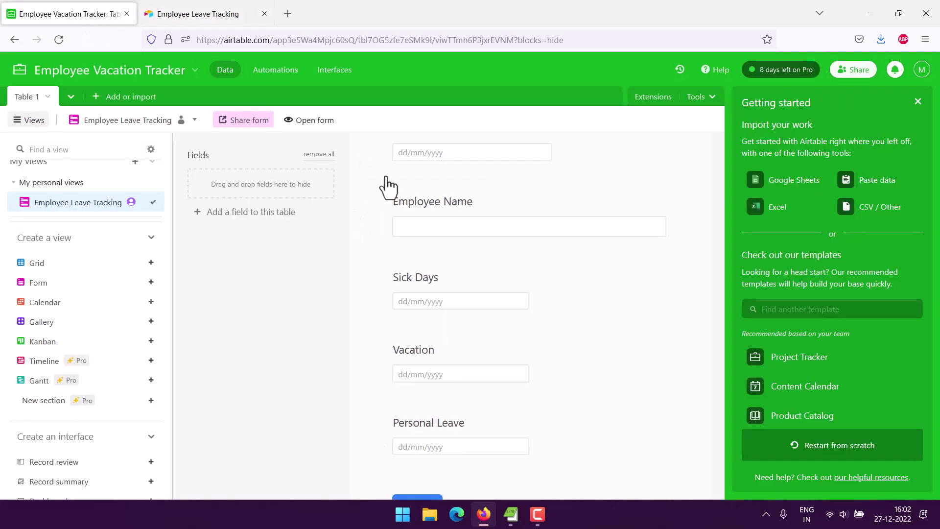
scroll(430, 221, "up", 3)
left_click(435, 273)
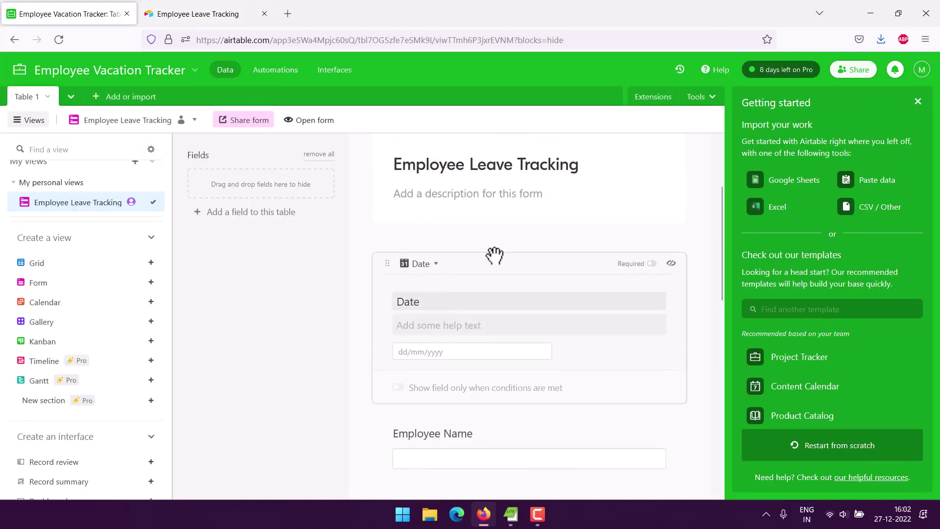
left_click(672, 264)
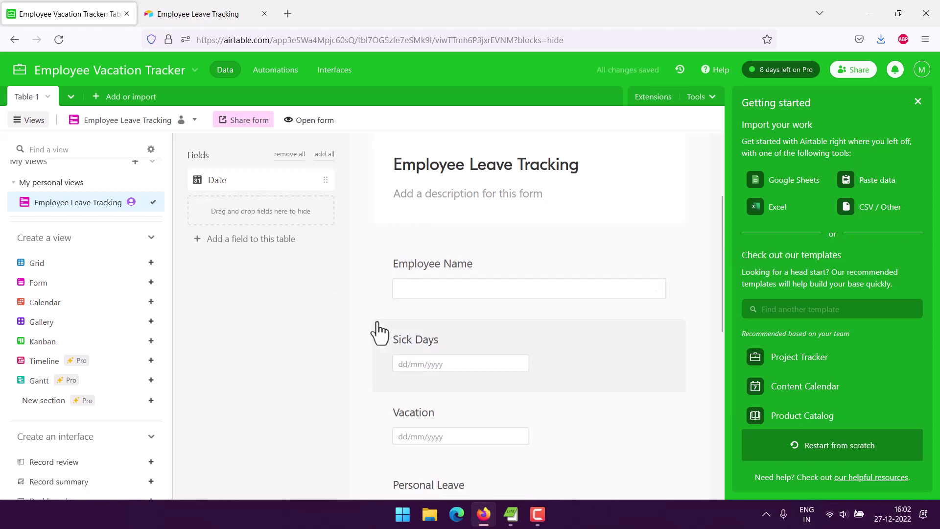
scroll(380, 333, "down", 2)
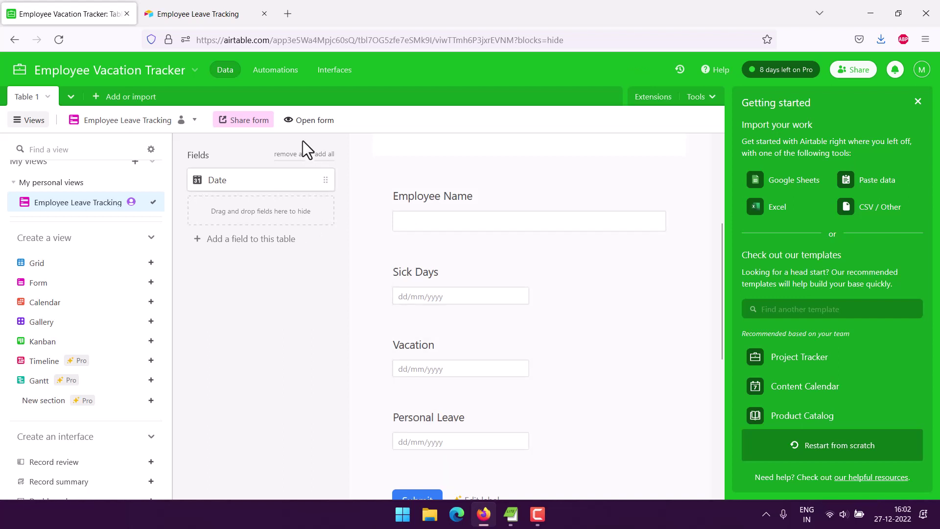
Step: On the live leave form, submit an employee name with Sick Days 31/12/2022, then close the form
left_click(198, 13)
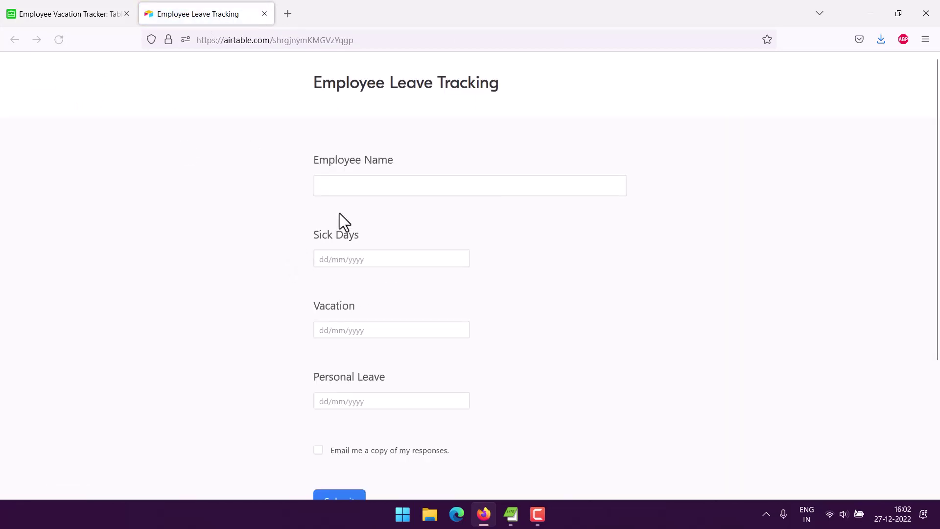
left_click(345, 188)
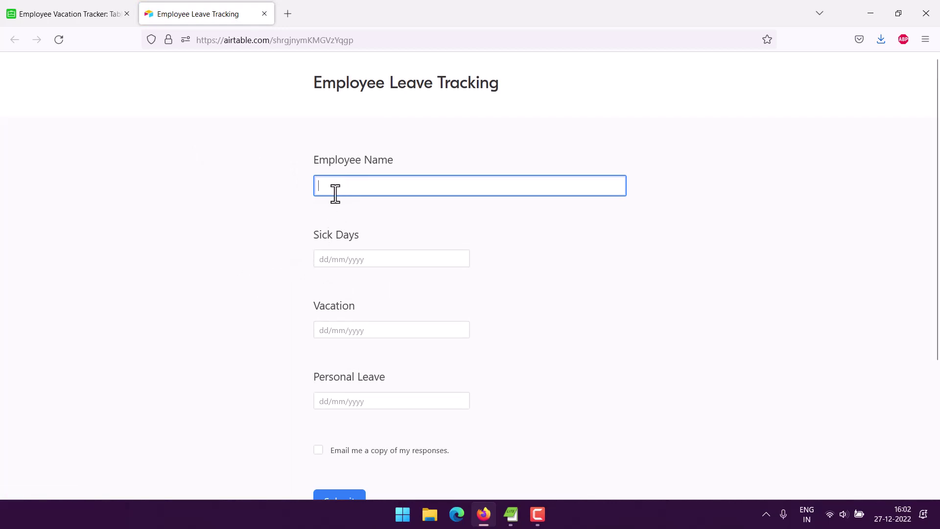
type("Sande")
left_click(339, 259)
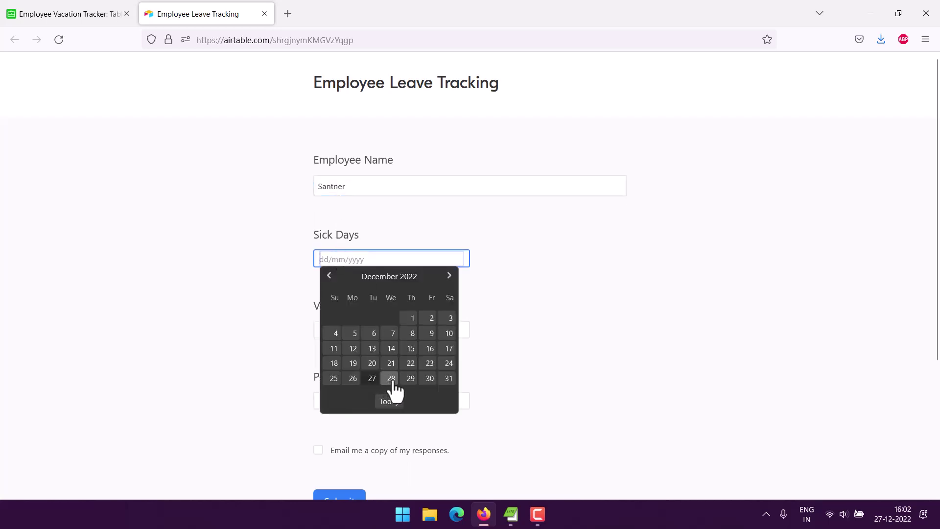
left_click(449, 379)
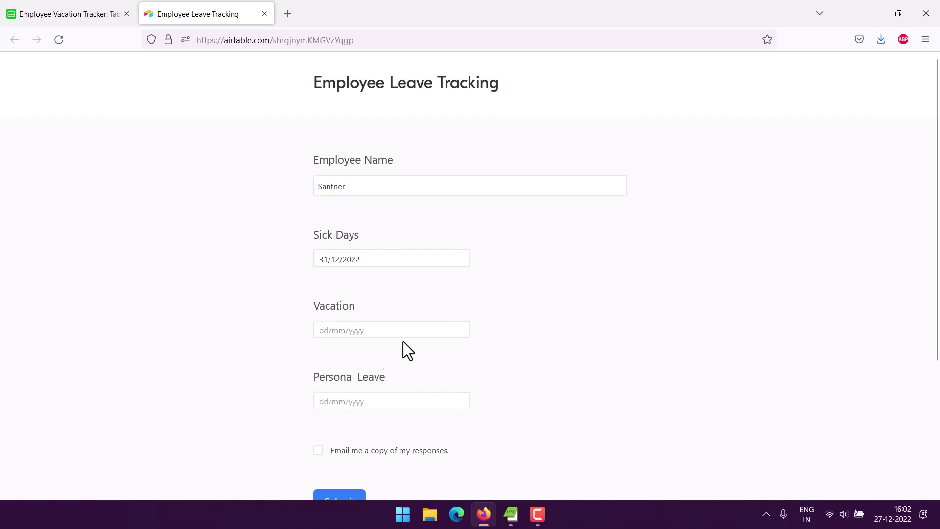
left_click(339, 494)
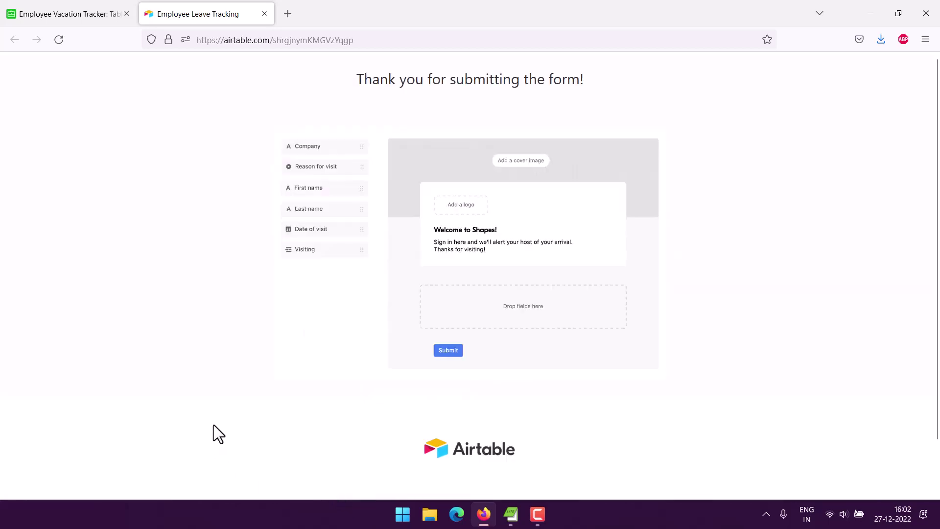
left_click(264, 14)
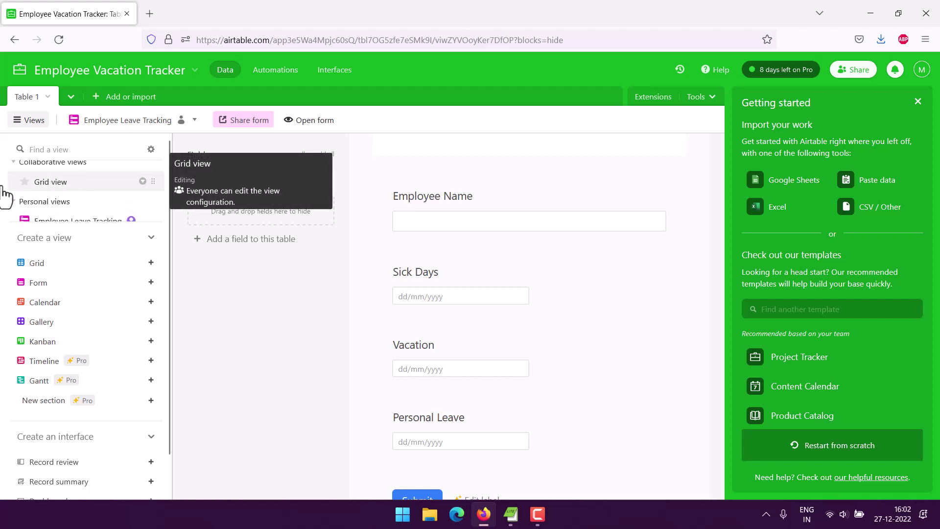
Step: Return to Grid view and collapse the views sidebar to show the fourth record
left_click(9, 182)
left_click(22, 120)
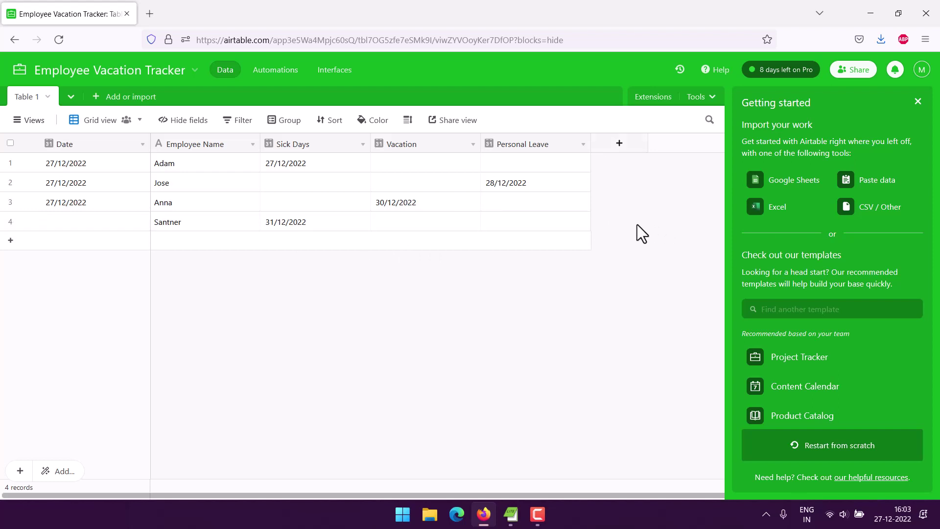
Step: Add a single line text field named Duration to the table
left_click(619, 144)
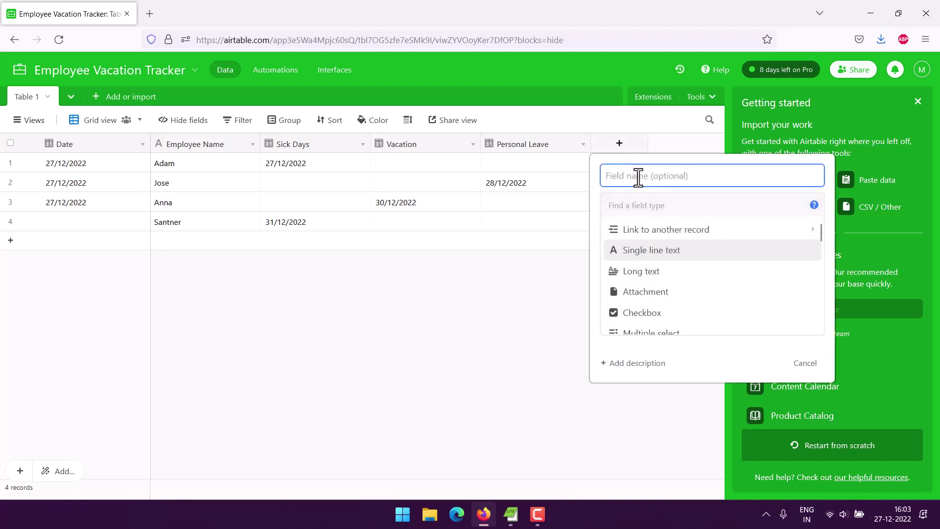
type("Duration")
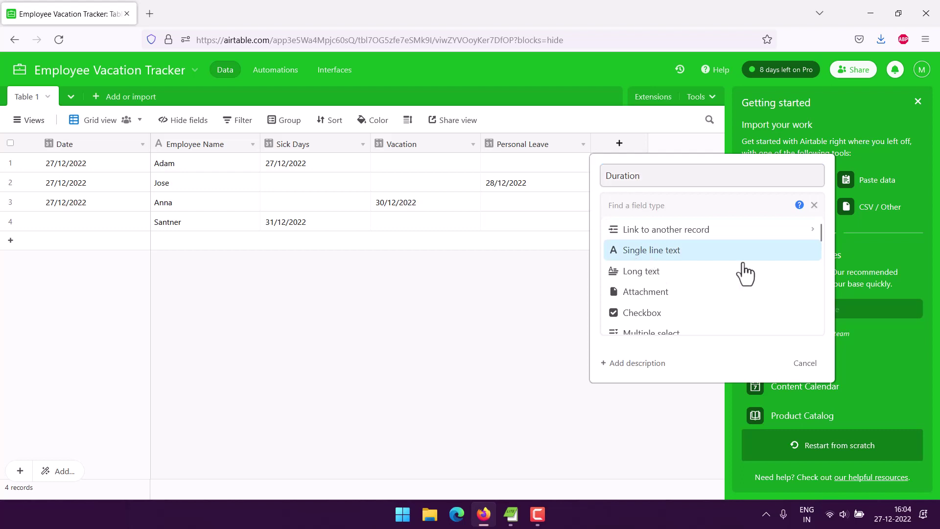
left_click(646, 252)
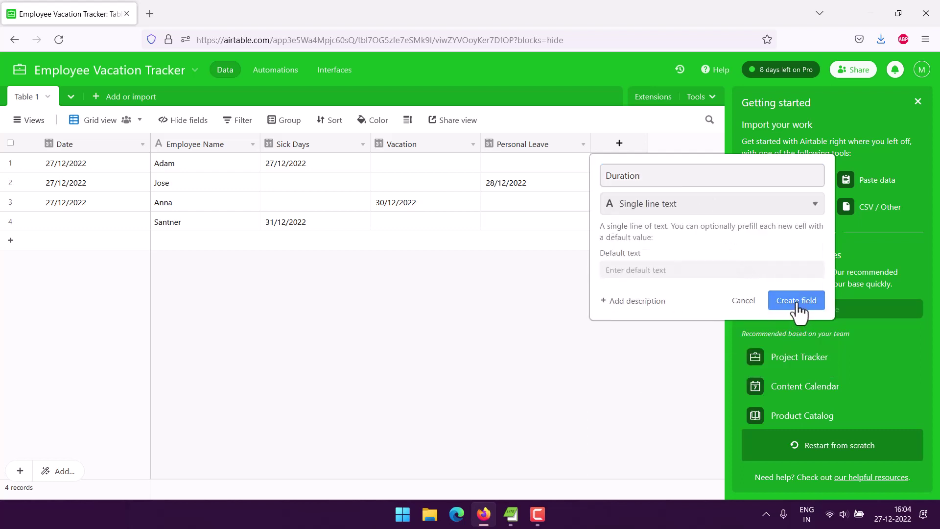
left_click(798, 304)
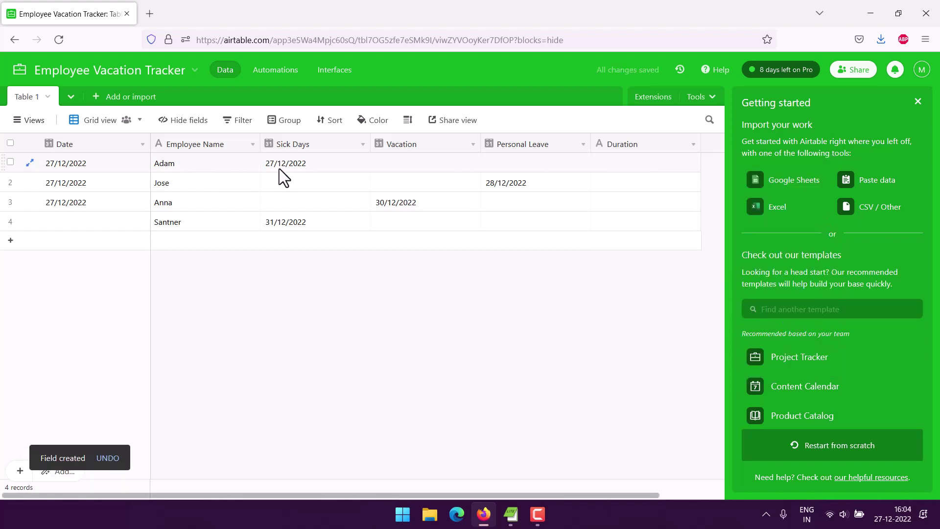
Step: Enter 3 Days as the first record's Duration
left_click(630, 162)
type("3 Days")
left_click(612, 323)
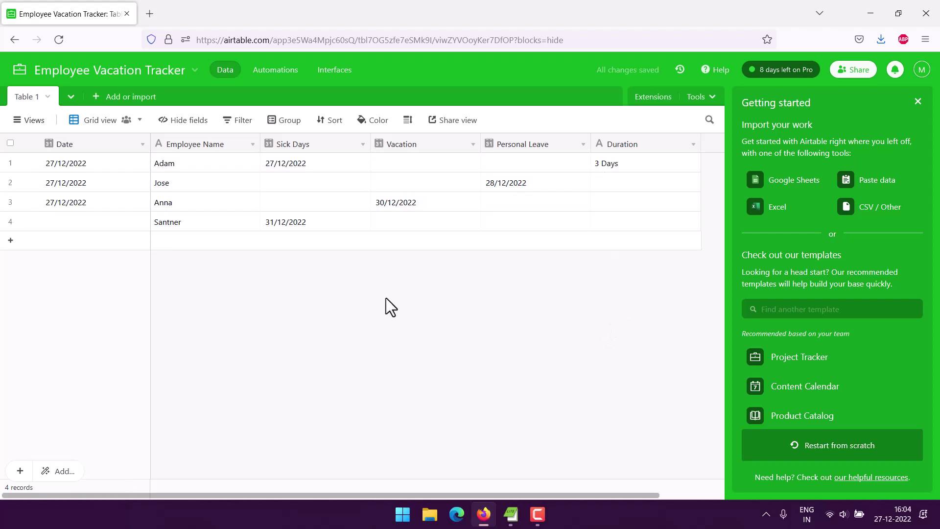